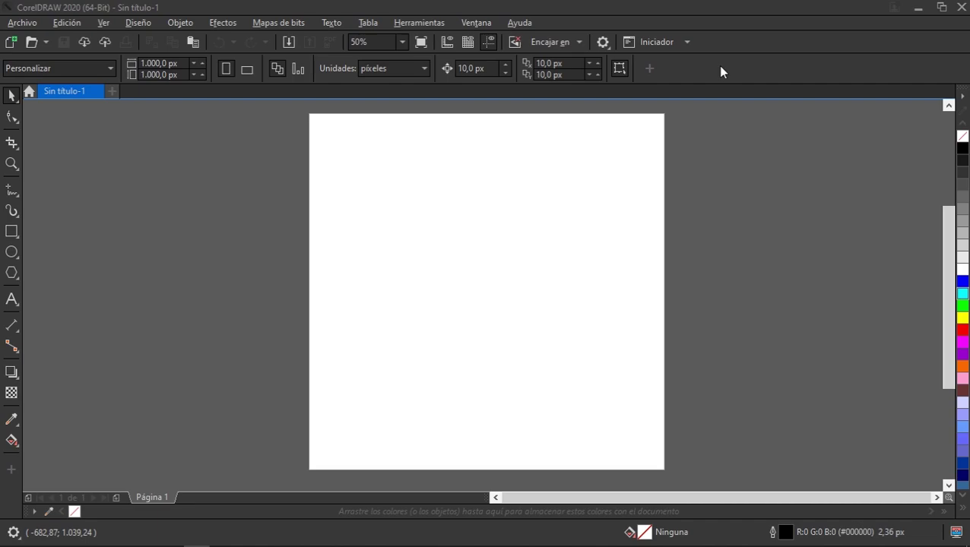
Browse the list of preset page sizes from its end back to its beginning.
{"action": "left_click", "coordinate": [714, 240]}
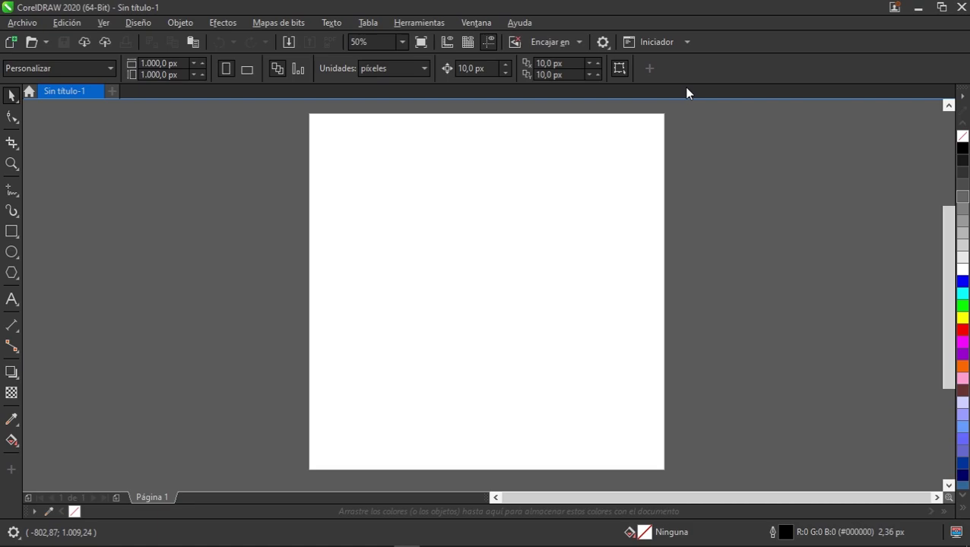
{"action": "left_click", "coordinate": [93, 71]}
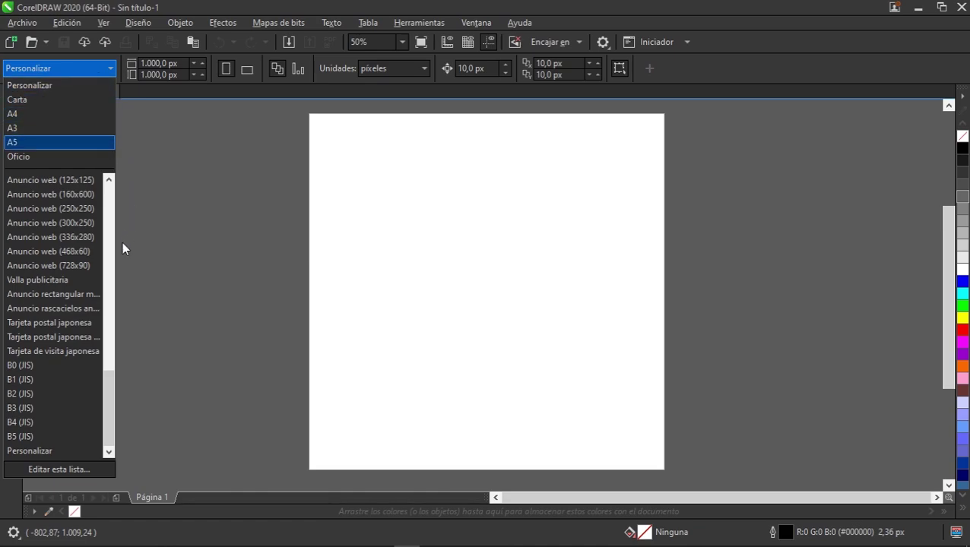
{"action": "left_click_drag", "start_coordinate": [112, 380], "coordinate": [113, 200]}
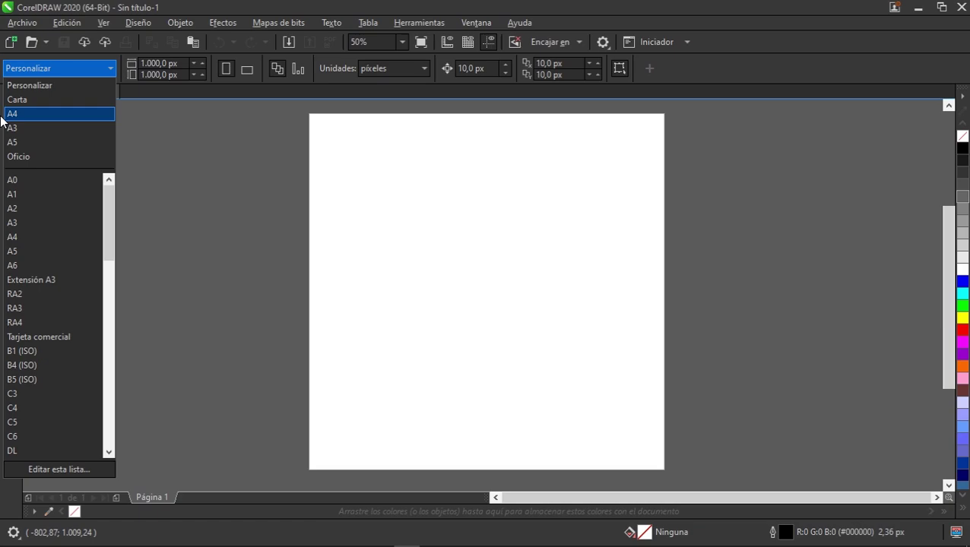
{"action": "left_click", "coordinate": [151, 190]}
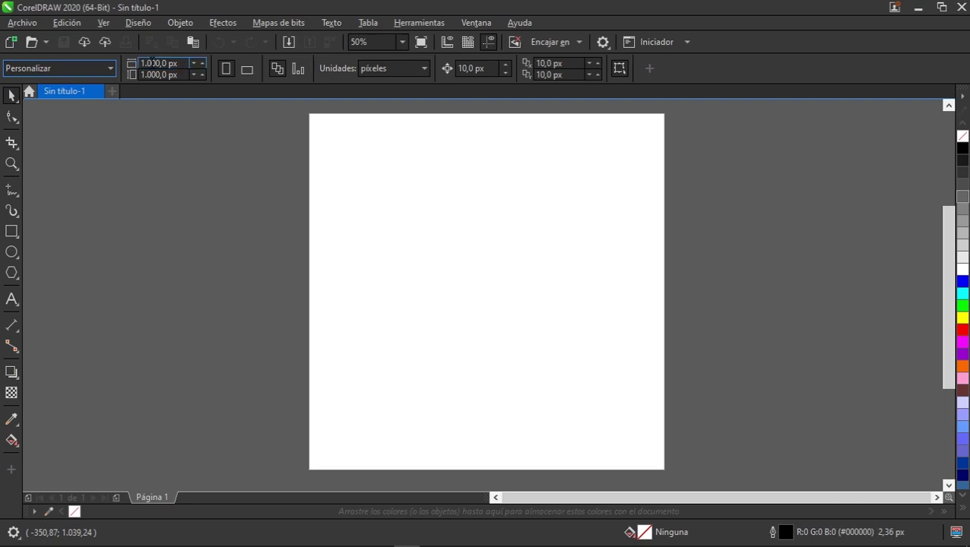
Set the page width to 2000 px, then try portrait orientation and return to landscape.
{"action": "left_click_drag", "start_coordinate": [181, 64], "coordinate": [122, 64]}
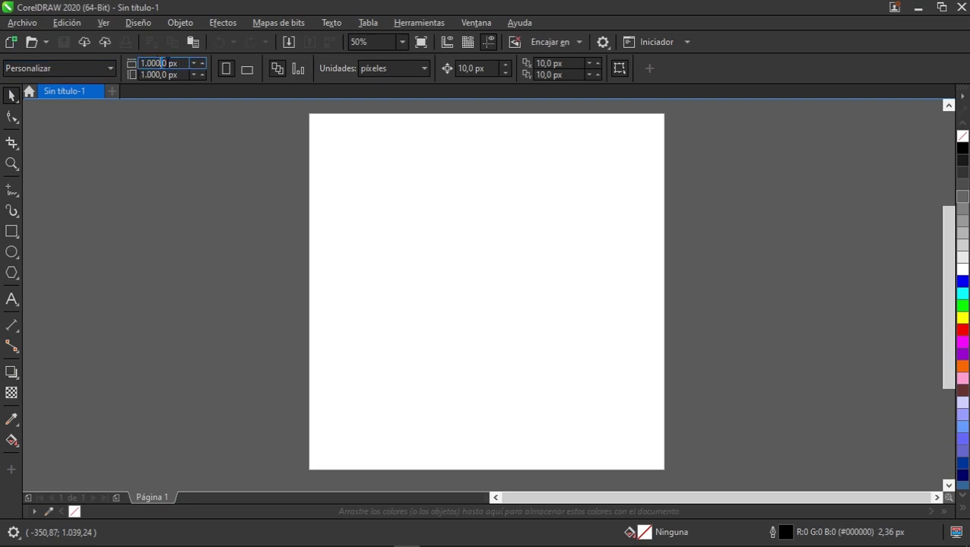
{"action": "type", "text": "2.000"}
{"action": "key", "text": "Return"}
{"action": "left_click", "coordinate": [182, 74]}
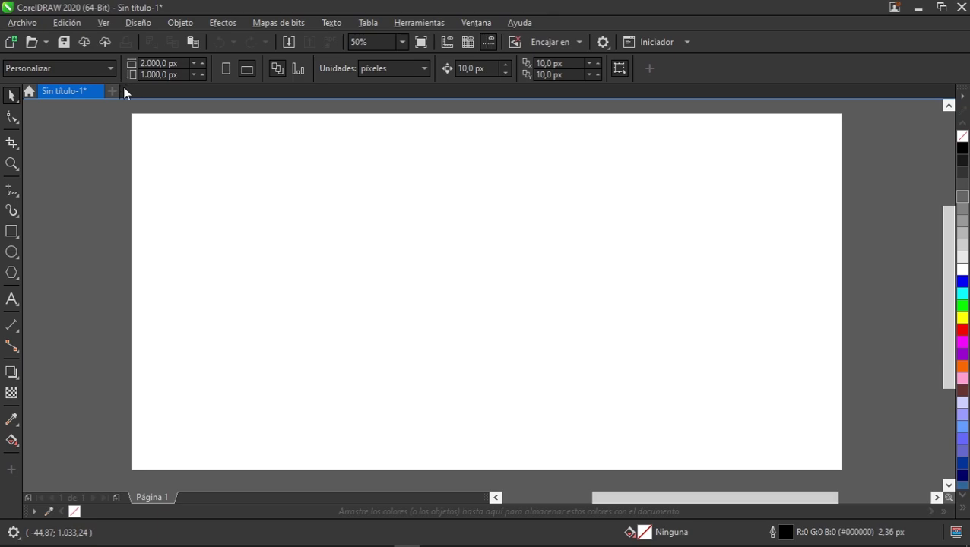
{"action": "left_click", "coordinate": [230, 68]}
{"action": "left_click", "coordinate": [247, 70]}
Add a second page after page 1 and set the width of all pages to 1000 px.
{"action": "left_click", "coordinate": [116, 498]}
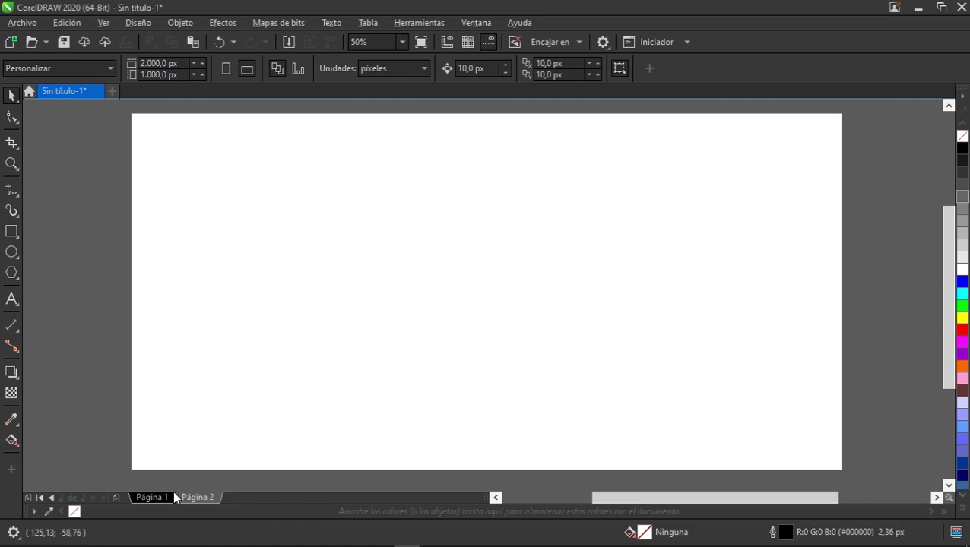
{"action": "left_click", "coordinate": [142, 64]}
{"action": "type", "text": "1000"}
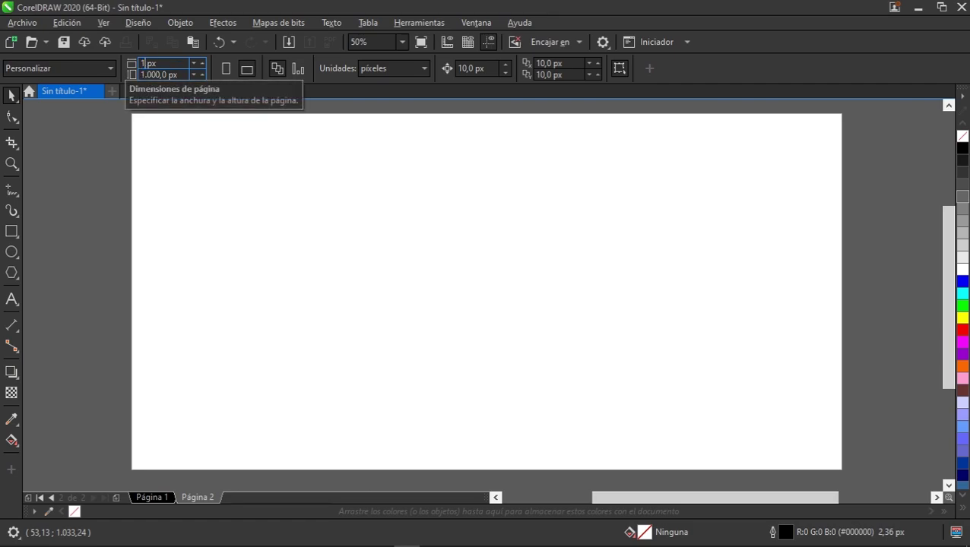
{"action": "key", "text": "Return"}
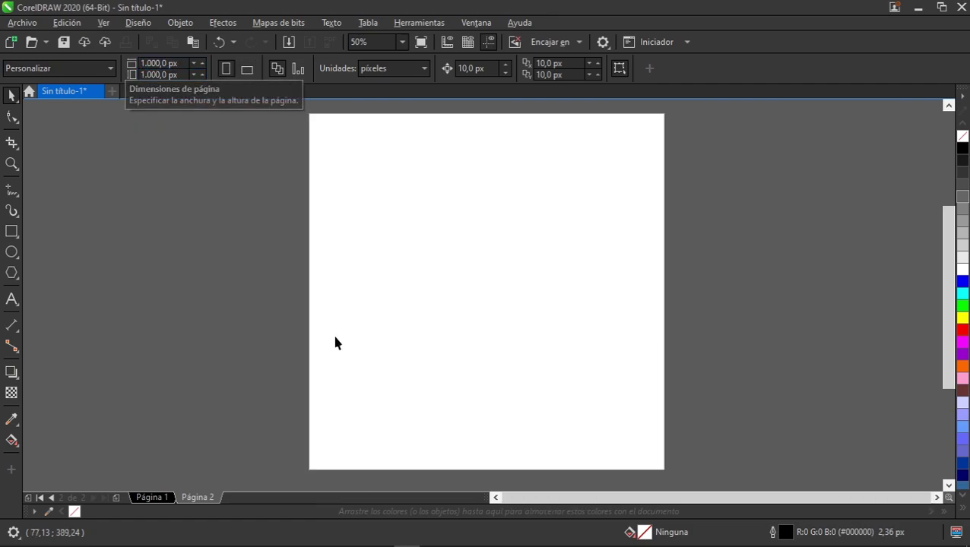
Restrict page-size changes to the current page and set the width of page 2 to 2000 px.
{"action": "left_click", "coordinate": [152, 497]}
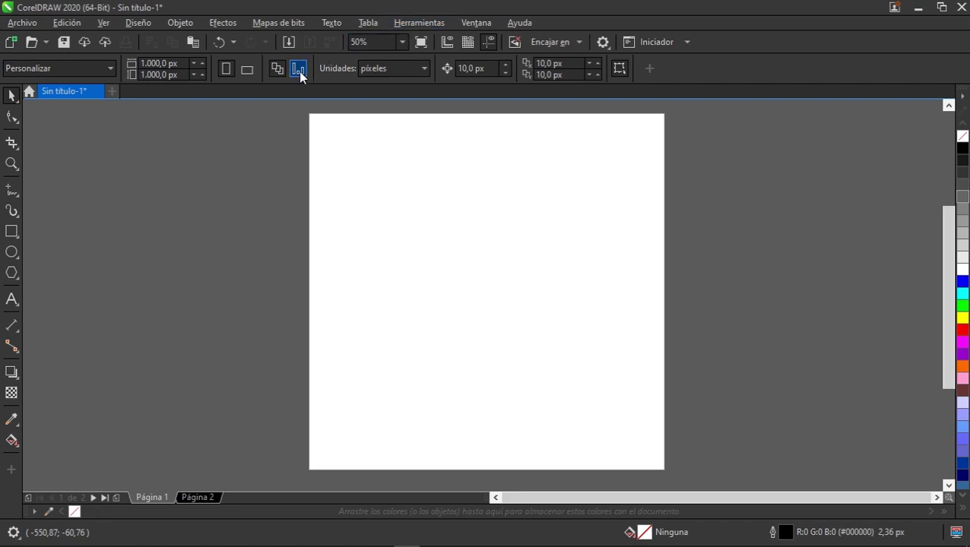
{"action": "left_click", "coordinate": [197, 497]}
{"action": "left_click", "coordinate": [159, 63]}
{"action": "type", "text": "2.000"}
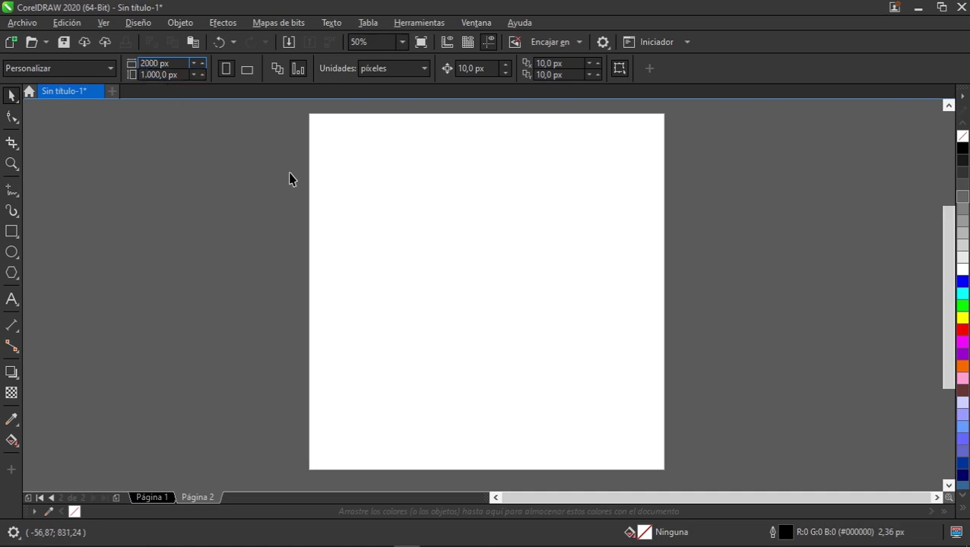
{"action": "key", "text": "Return"}
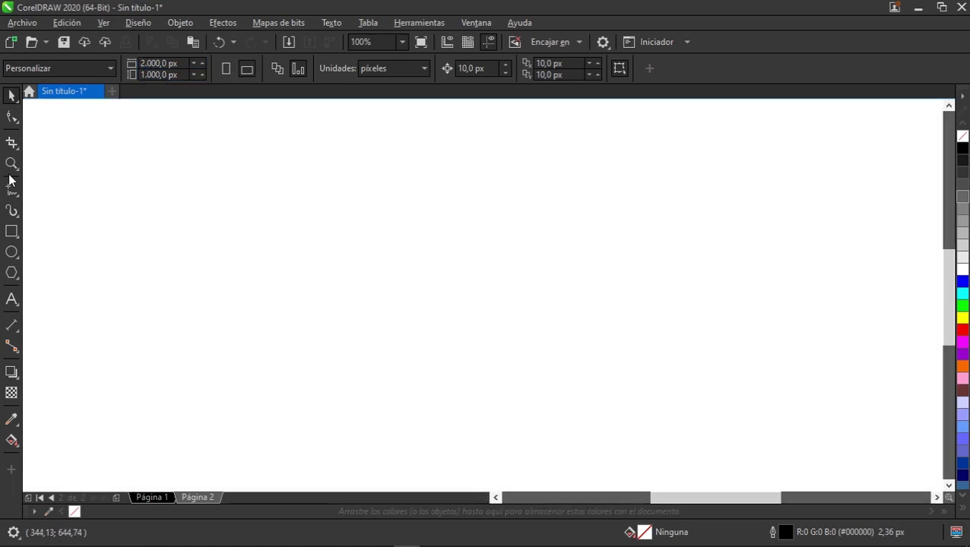
Compare the dimensions of page 1 and page 2 with each page fully in view.
{"action": "left_click", "coordinate": [12, 164]}
{"action": "right_click", "coordinate": [221, 218]}
{"action": "right_click", "coordinate": [355, 233]}
{"action": "left_click", "coordinate": [158, 491]}
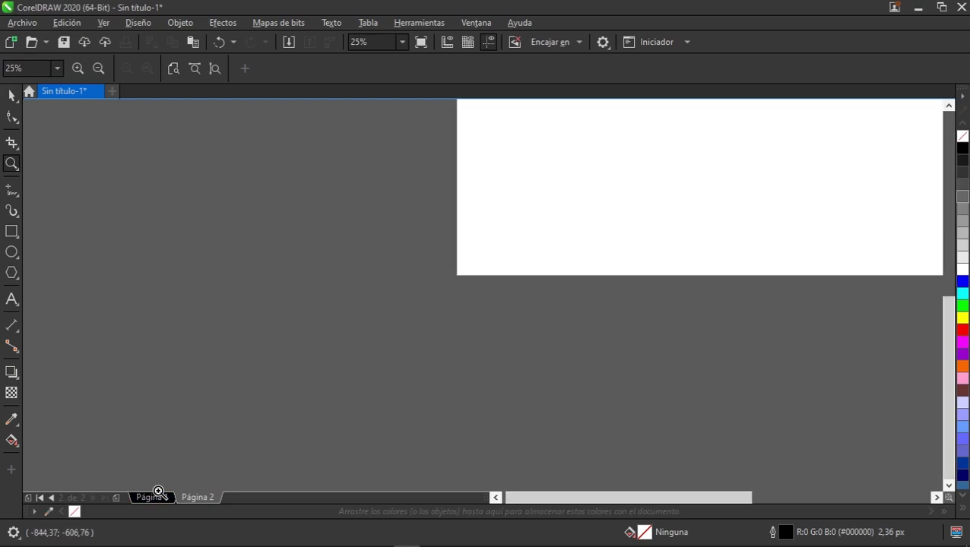
{"action": "left_click", "coordinate": [172, 499]}
{"action": "right_click", "coordinate": [295, 341]}
{"action": "right_click", "coordinate": [663, 204]}
{"action": "left_click_drag", "start_coordinate": [463, 215], "coordinate": [641, 298]}
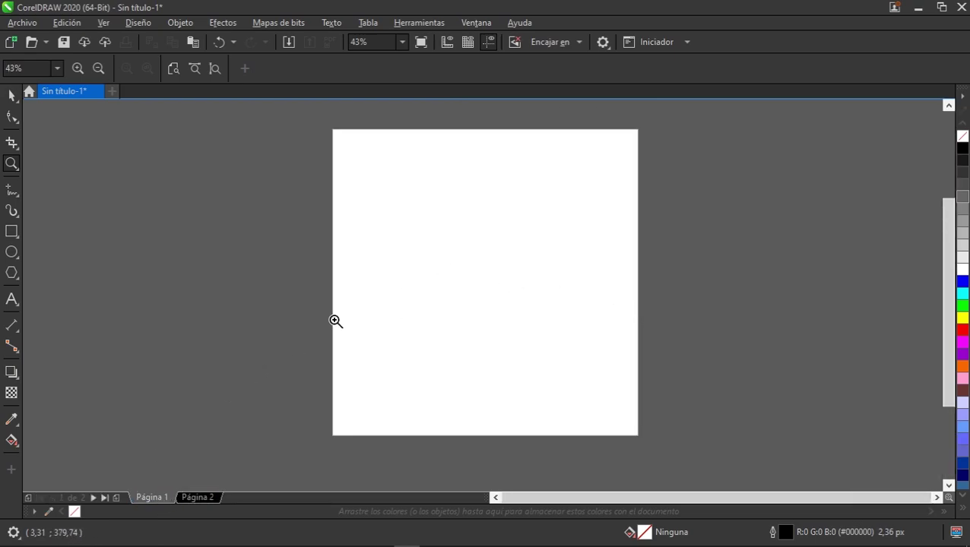
{"action": "left_click", "coordinate": [213, 496]}
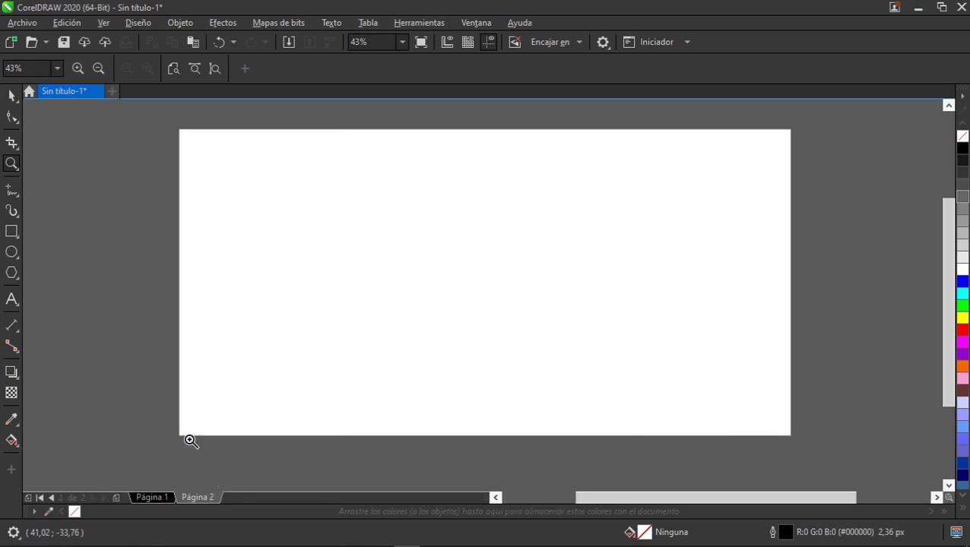
Set the document's measurement units to centimeters (centímetros) and review the other available units.
{"action": "left_click", "coordinate": [9, 97]}
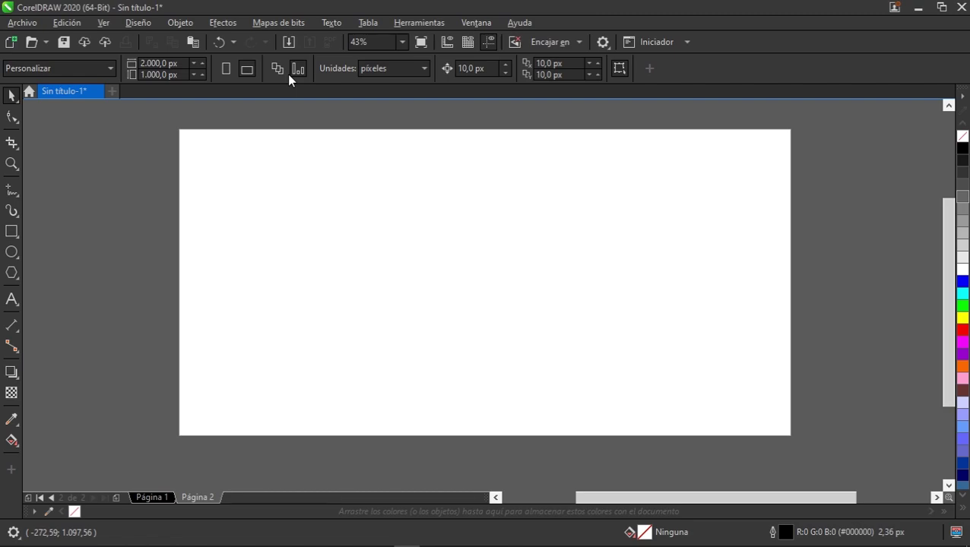
{"action": "left_click", "coordinate": [415, 74]}
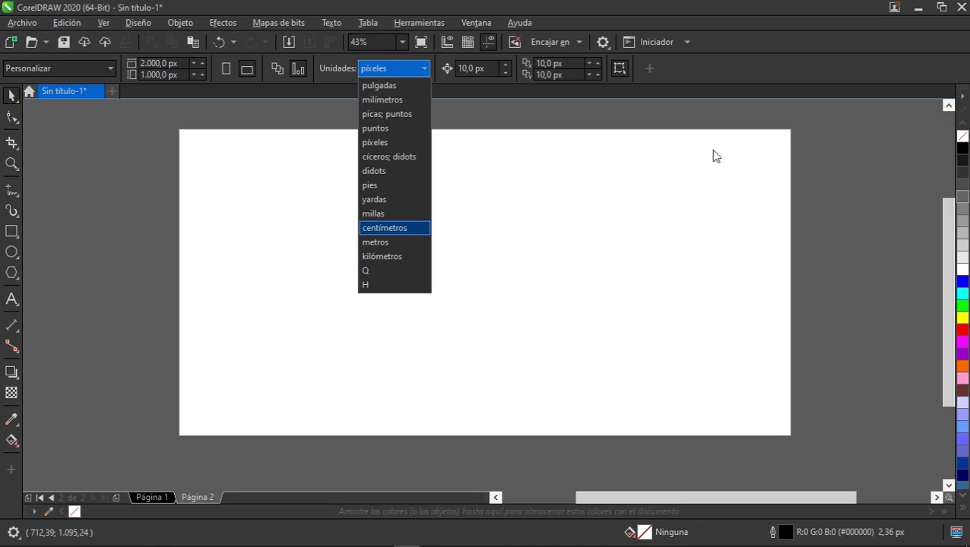
{"action": "left_click", "coordinate": [367, 229]}
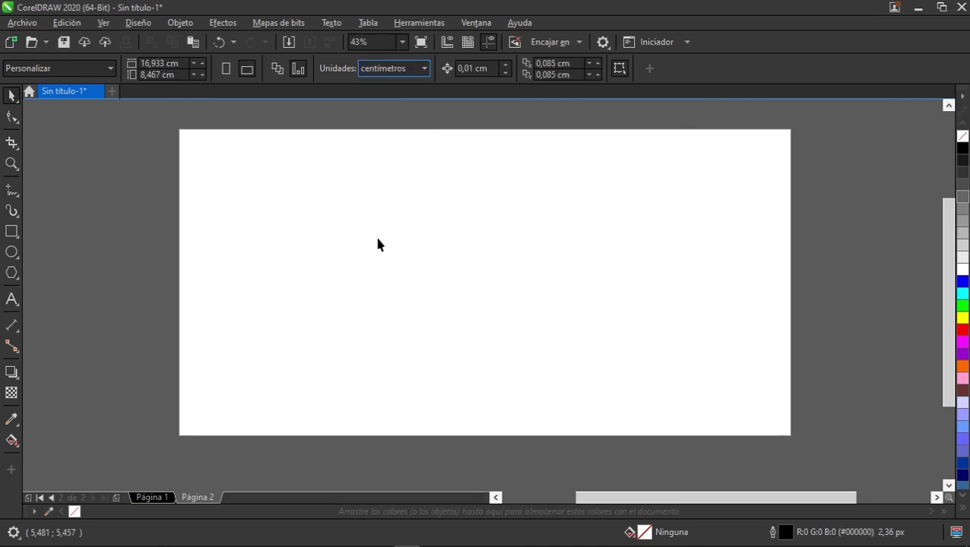
{"action": "left_click", "coordinate": [388, 69]}
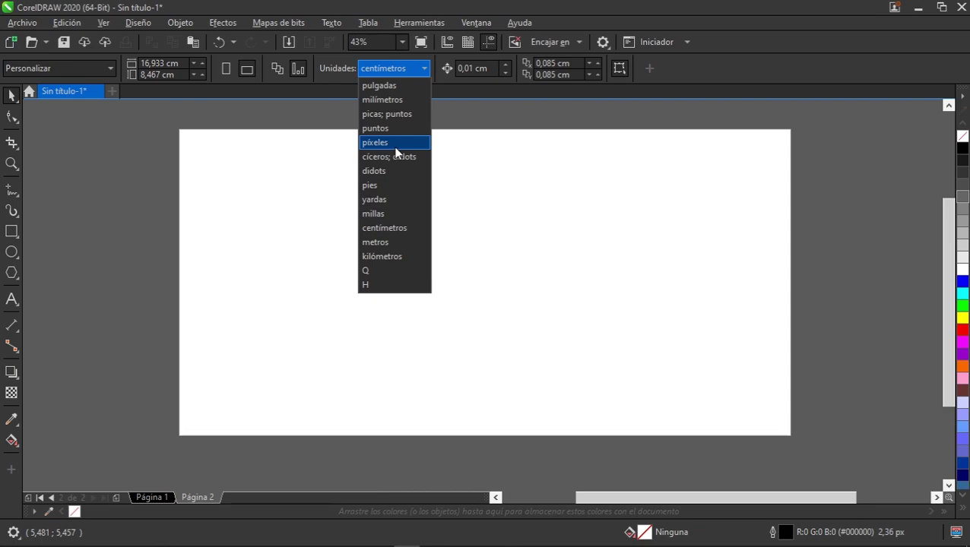
{"action": "left_click", "coordinate": [777, 216]}
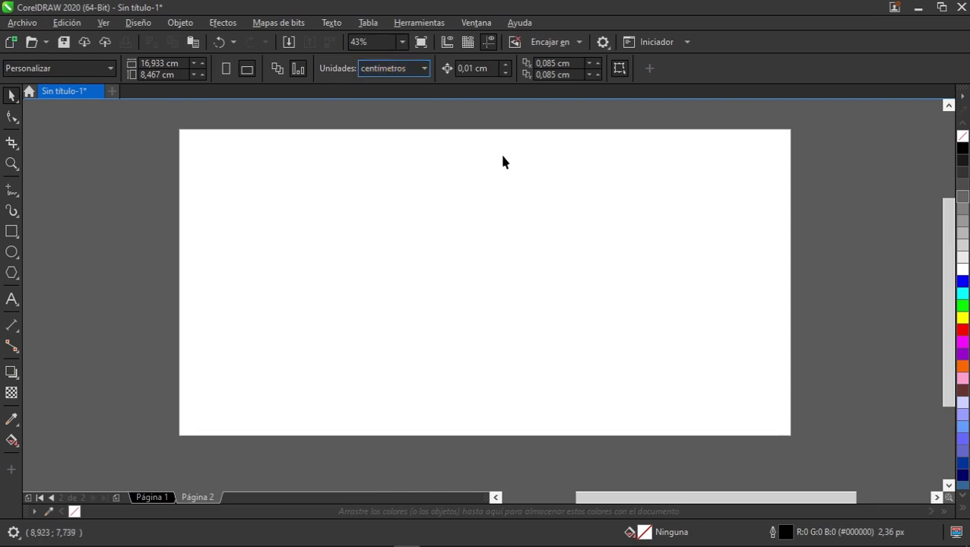
Draw a square about 3.2 cm wide slightly left of the center of page 2.
{"action": "left_click", "coordinate": [11, 231]}
{"action": "left_click_drag", "start_coordinate": [363, 199], "coordinate": [481, 298]}
{"action": "left_click", "coordinate": [12, 95]}
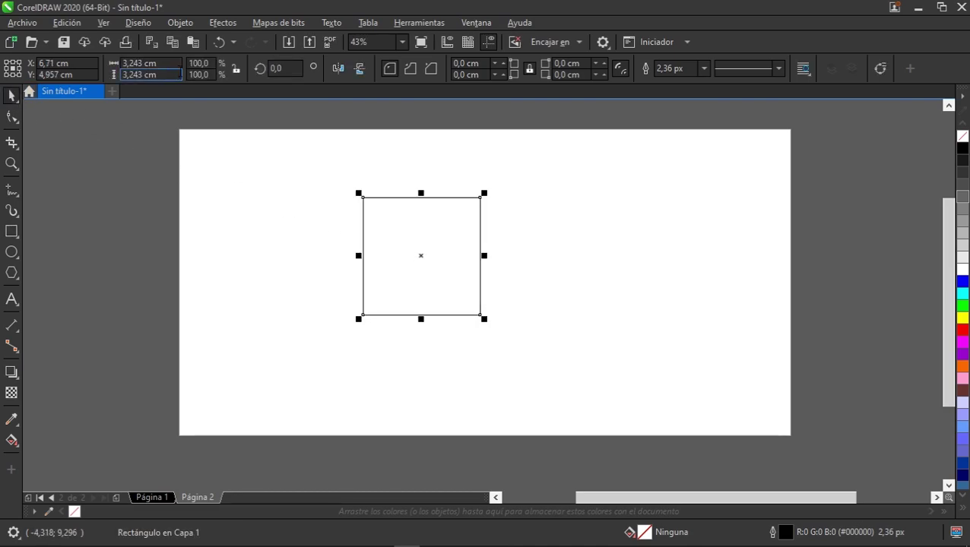
Set the square's width and height to 1 cm each.
{"action": "left_click", "coordinate": [140, 63]}
{"action": "type", "text": "1"}
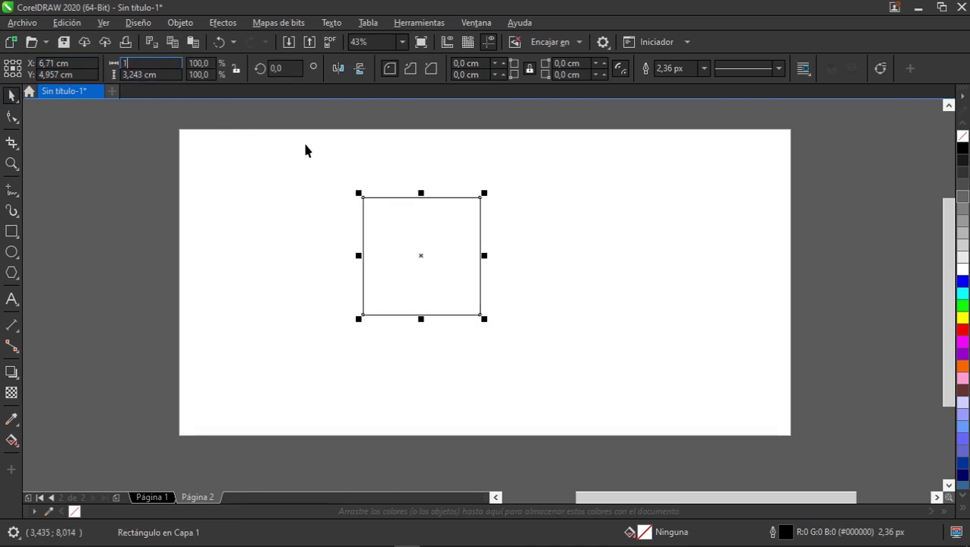
{"action": "key", "text": "Return"}
{"action": "left_click", "coordinate": [139, 75]}
{"action": "left_click_drag", "start_coordinate": [140, 74], "coordinate": [93, 76]}
{"action": "key", "text": "Return"}
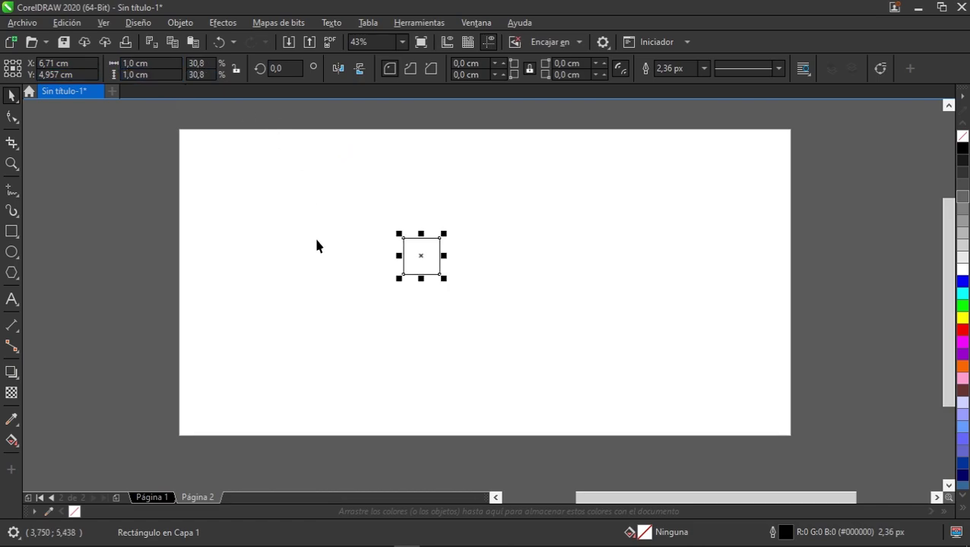
Move the 1 cm square slightly upward and to the left on the page.
{"action": "left_click", "coordinate": [312, 245]}
{"action": "left_click", "coordinate": [12, 164]}
{"action": "left_click_drag", "start_coordinate": [385, 219], "coordinate": [500, 284]}
{"action": "left_click", "coordinate": [10, 95]}
{"action": "left_click_drag", "start_coordinate": [425, 343], "coordinate": [417, 307]}
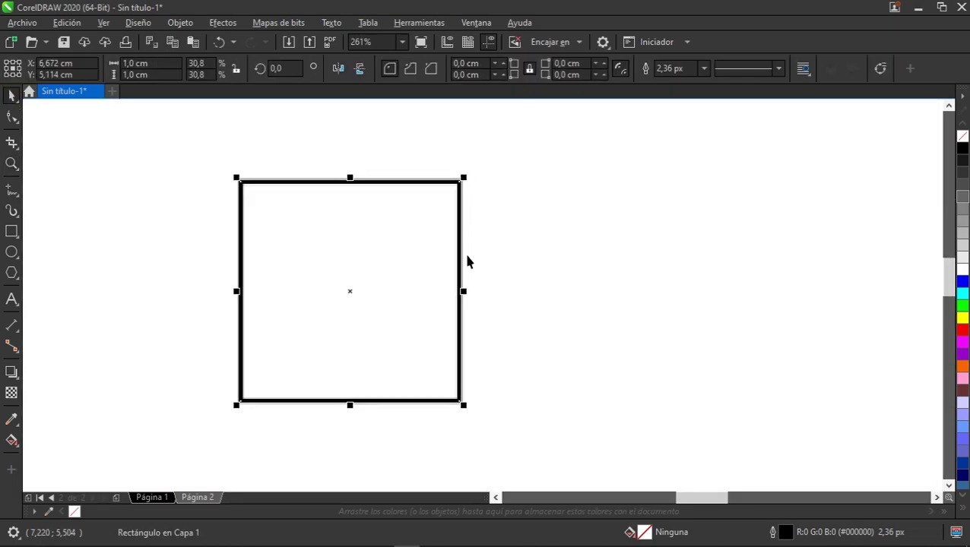
Change the view mode to Enhanced (Mejorado) and deselect the square.
{"action": "left_click", "coordinate": [104, 22]}
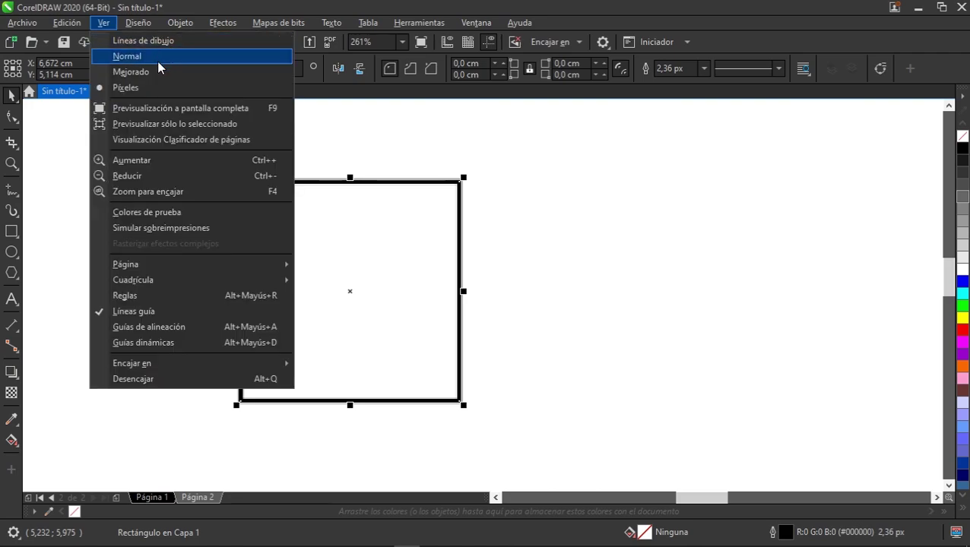
{"action": "left_click", "coordinate": [149, 72]}
{"action": "left_click", "coordinate": [602, 203]}
Move the square left and slightly down to about X 6.15 cm, Y 5.04 cm.
{"action": "left_click_drag", "start_coordinate": [401, 268], "coordinate": [288, 265]}
{"action": "left_click", "coordinate": [410, 283]}
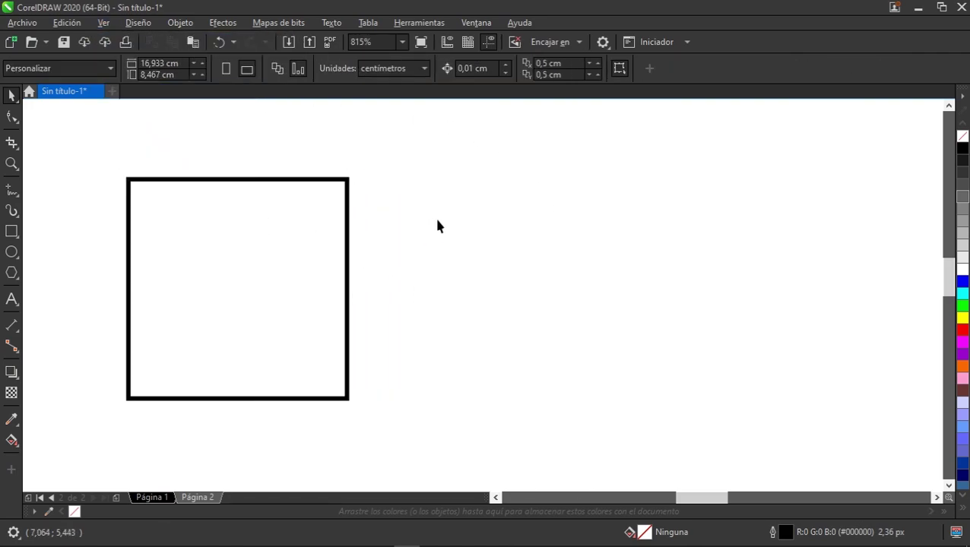
{"action": "left_click_drag", "start_coordinate": [293, 270], "coordinate": [290, 288]}
{"action": "left_click", "coordinate": [419, 188]}
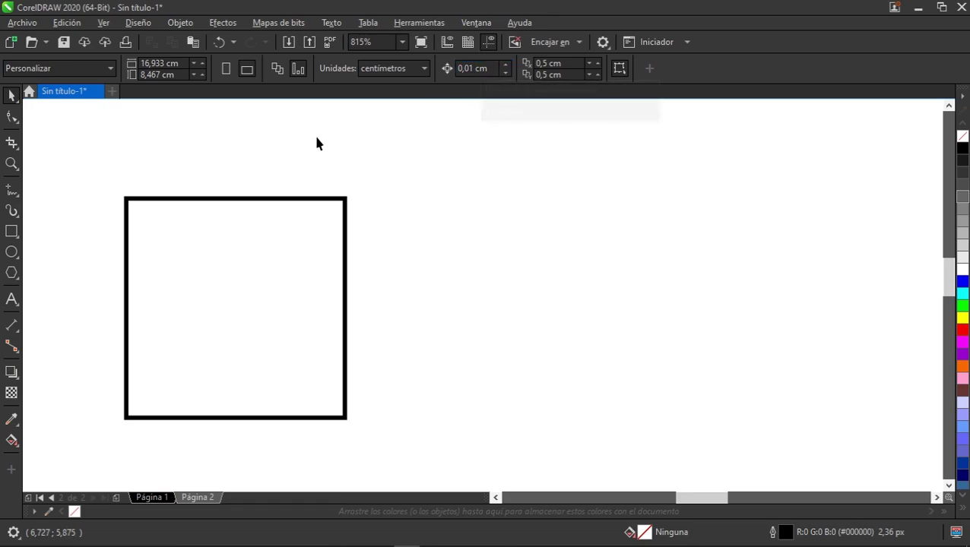
{"action": "left_click", "coordinate": [221, 198]}
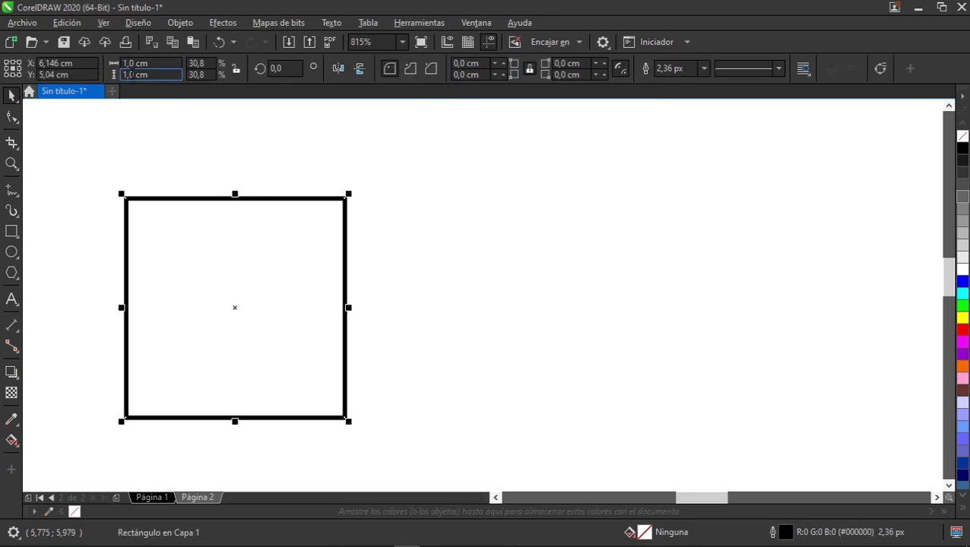
{"action": "left_click", "coordinate": [241, 152]}
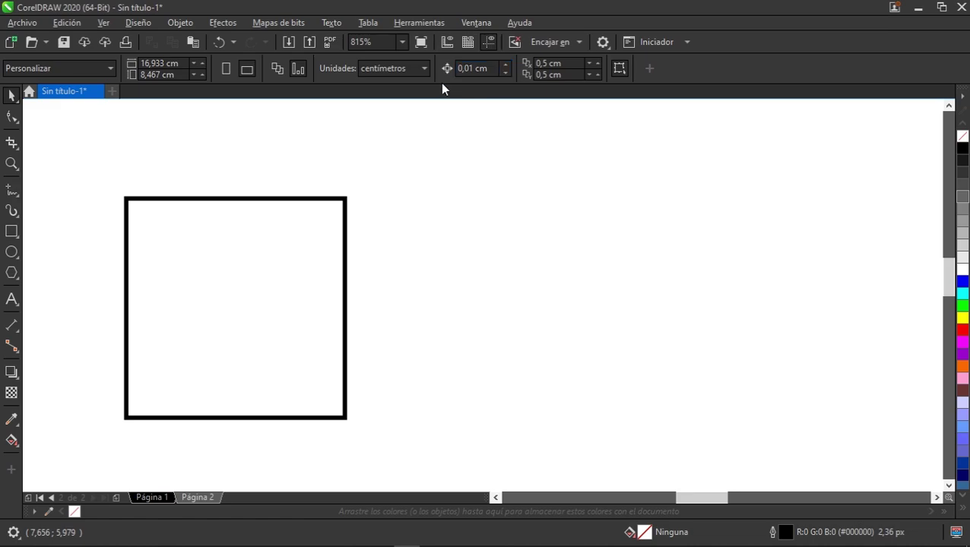
Set the nudge distance to 1 cm and nudge the square once right, left, up and down.
{"action": "left_click_drag", "start_coordinate": [474, 69], "coordinate": [456, 69]}
{"action": "type", "text": "1"}
{"action": "key", "text": "Return"}
{"action": "left_click", "coordinate": [263, 277]}
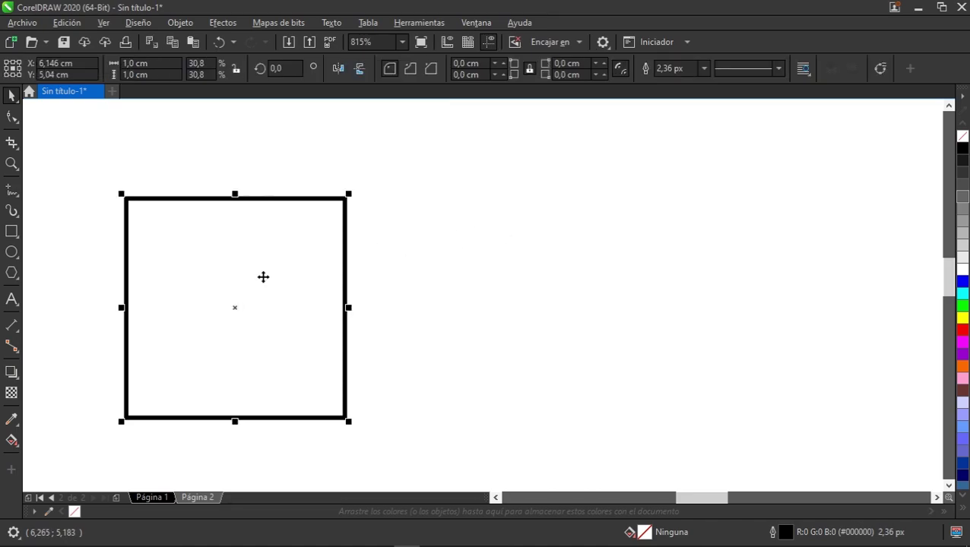
{"action": "key", "text": "Right"}
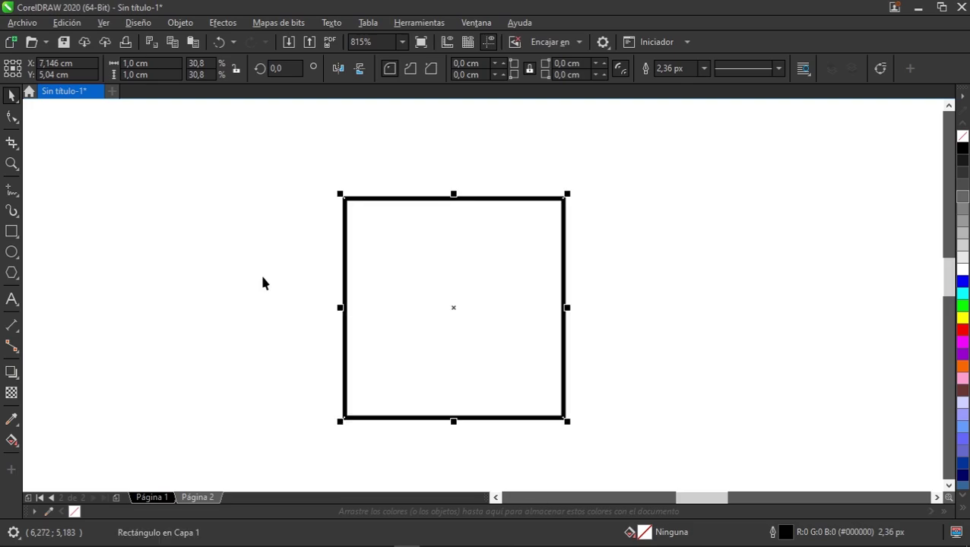
{"action": "key", "text": "Left"}
{"action": "key", "text": "Up"}
{"action": "key", "text": "Down"}
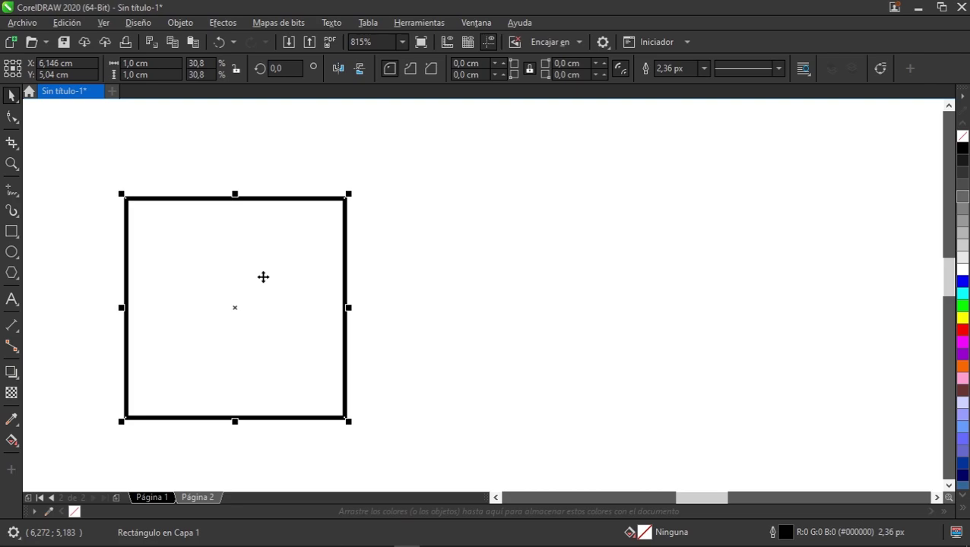
{"action": "left_click", "coordinate": [745, 235]}
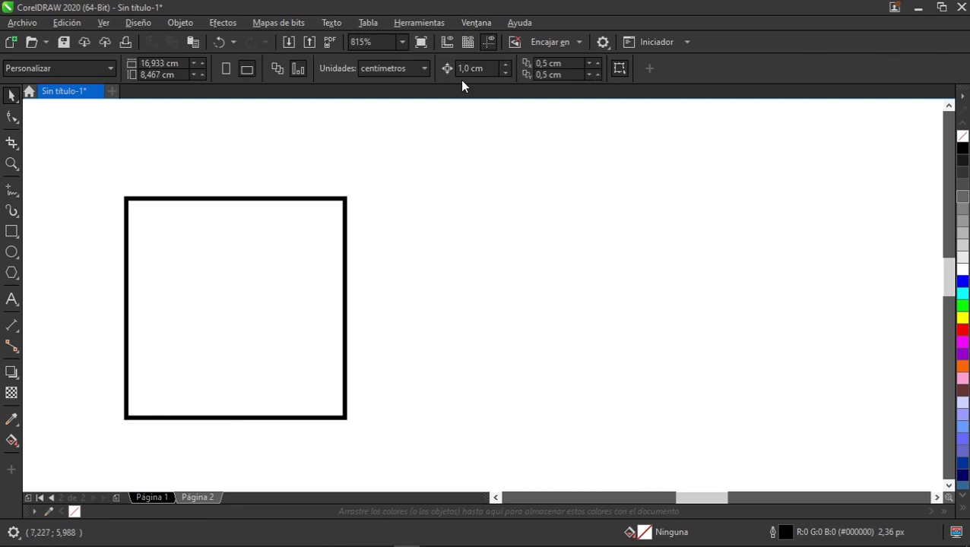
Set the nudge distance to 2 cm and nudge the square once to the right.
{"action": "left_click", "coordinate": [471, 68]}
{"action": "double_click", "coordinate": [465, 67]}
{"action": "type", "text": "2"}
{"action": "key", "text": "Return"}
{"action": "left_click", "coordinate": [288, 200]}
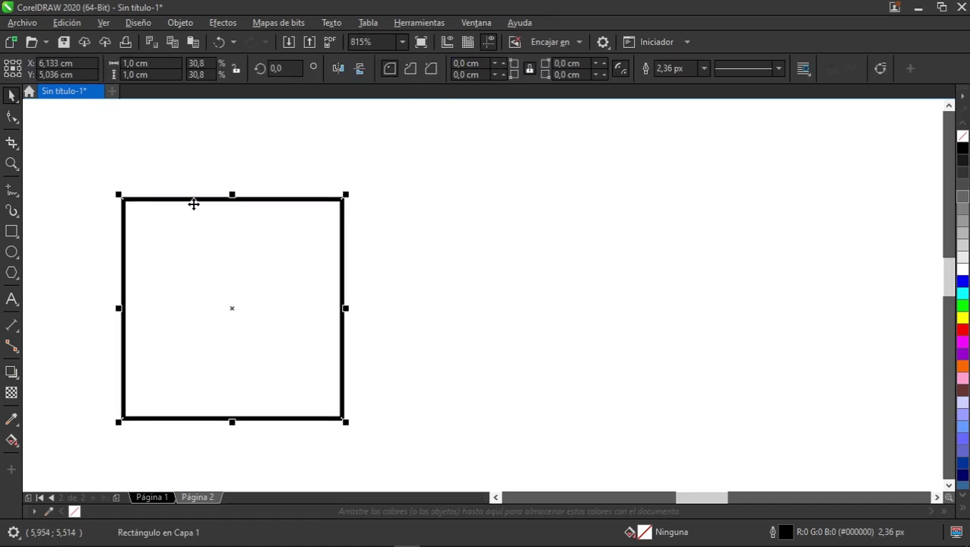
{"action": "key", "text": "Right"}
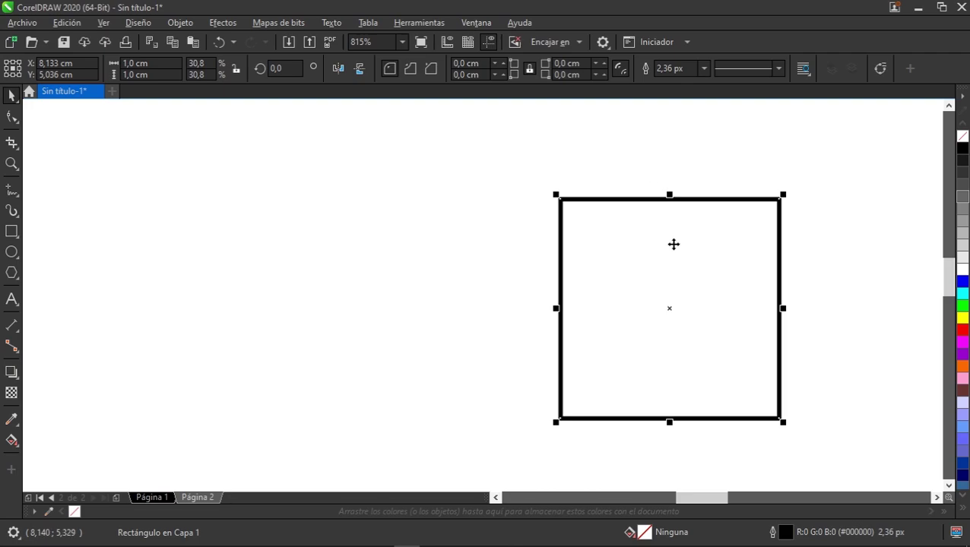
Move the square back to the left, lower it slightly and leave it deselected.
{"action": "left_click_drag", "start_coordinate": [708, 286], "coordinate": [330, 282]}
{"action": "left_click", "coordinate": [597, 250]}
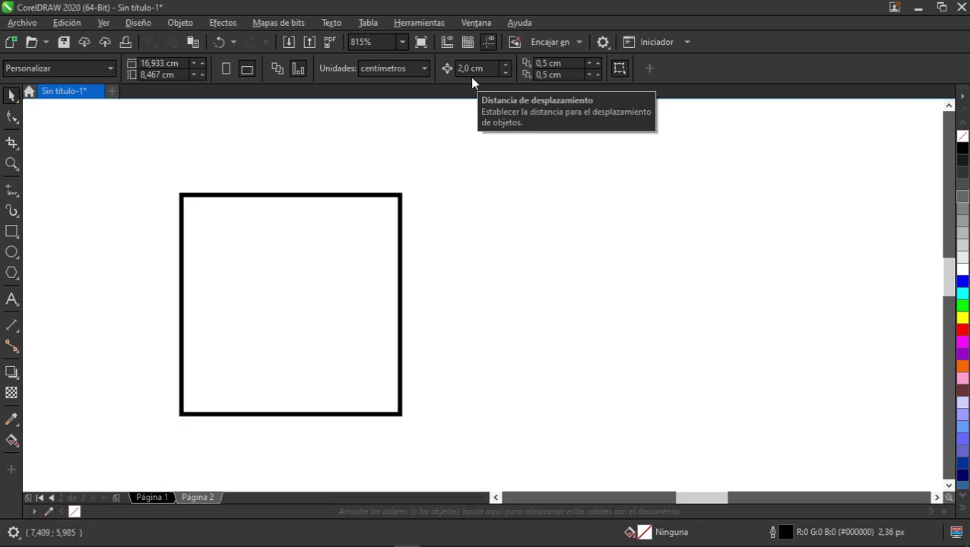
{"action": "left_click", "coordinate": [565, 74]}
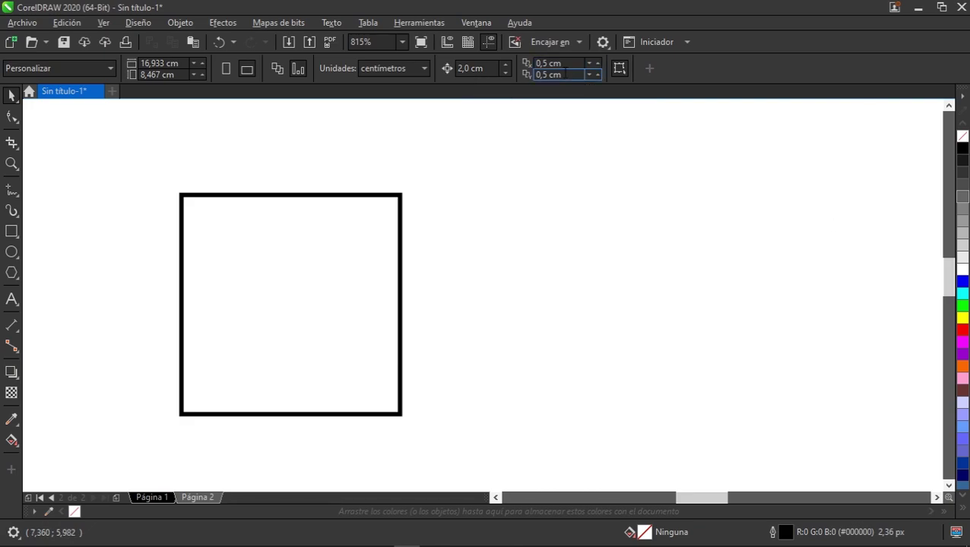
{"action": "left_click", "coordinate": [555, 64]}
{"action": "left_click", "coordinate": [542, 196]}
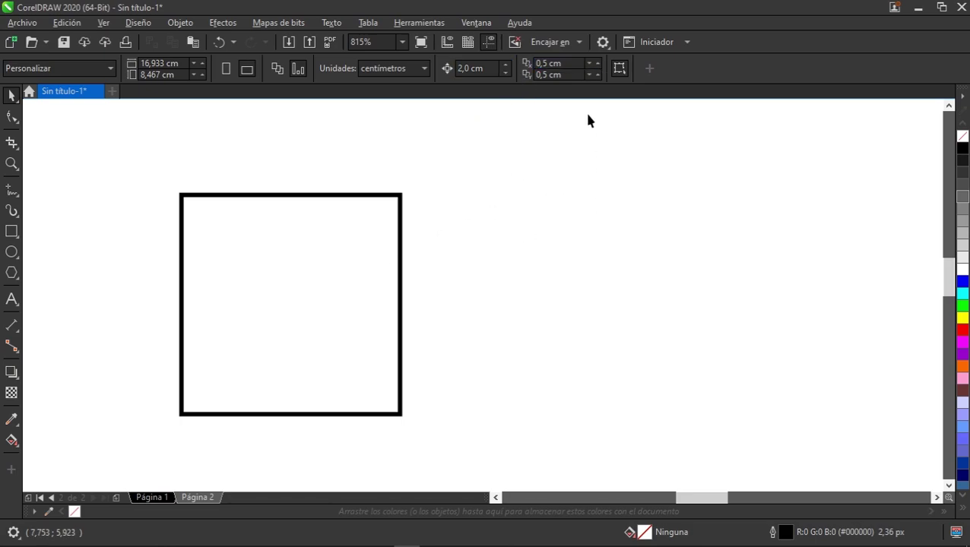
{"action": "left_click", "coordinate": [562, 64]}
{"action": "left_click", "coordinate": [564, 156]}
{"action": "left_click_drag", "start_coordinate": [305, 239], "coordinate": [299, 283]}
{"action": "left_click", "coordinate": [554, 187]}
Set the document's horizontal and vertical duplicate distances to 0 cm.
{"action": "left_click_drag", "start_coordinate": [572, 65], "coordinate": [502, 67]}
{"action": "type", "text": "0"}
{"action": "left_click_drag", "start_coordinate": [570, 76], "coordinate": [524, 76]}
{"action": "type", "text": "0"}
{"action": "key", "text": "Return"}
Move the square to about X 6.62 cm, Y 5.08 cm and duplicate it in place, undoing the trial move of the copy.
{"action": "left_click_drag", "start_coordinate": [292, 334], "coordinate": [347, 283]}
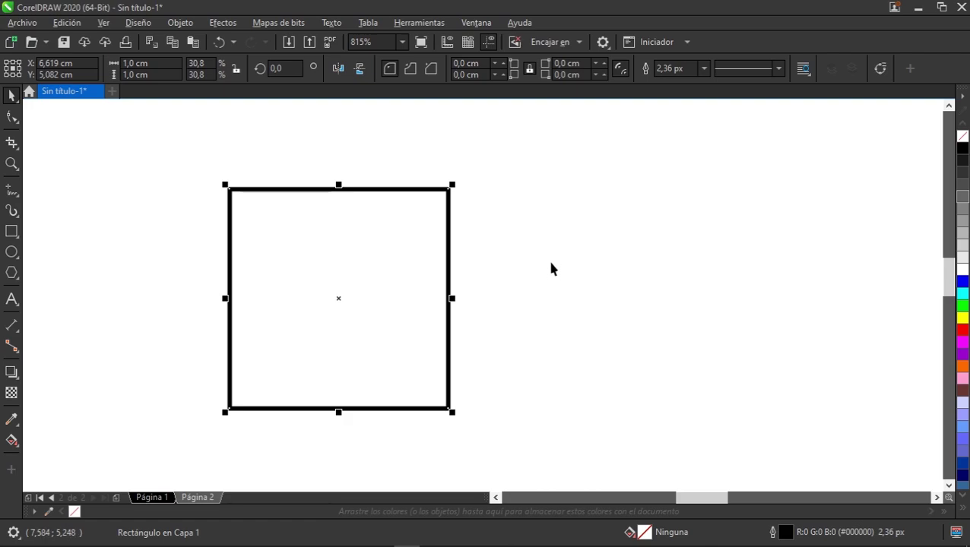
{"action": "key", "text": "ctrl+d"}
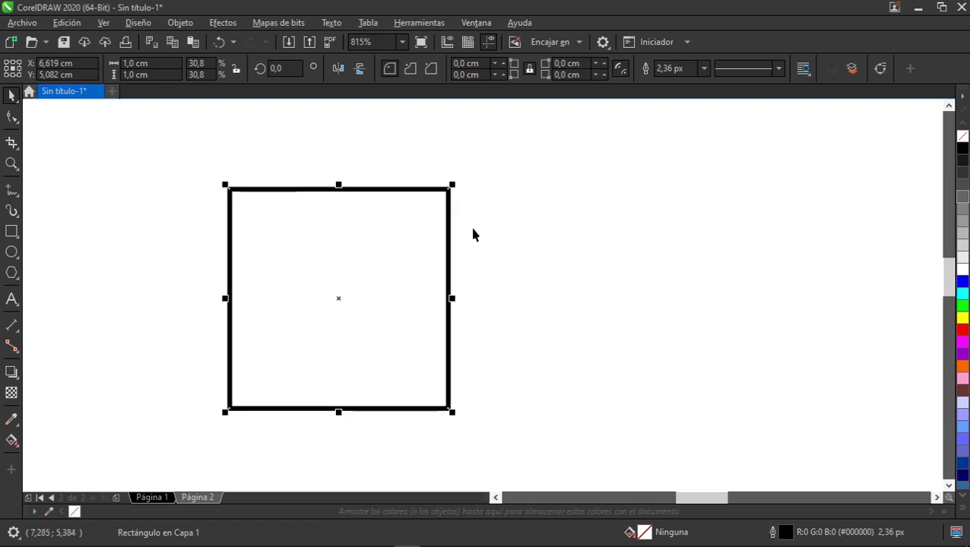
{"action": "left_click_drag", "start_coordinate": [313, 264], "coordinate": [472, 214]}
{"action": "key", "text": "ctrl+z"}
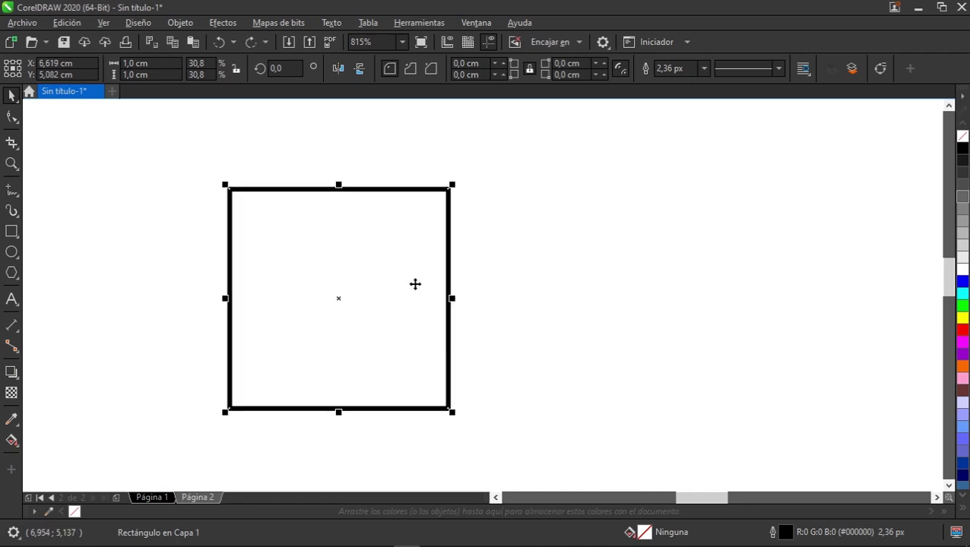
{"action": "left_click", "coordinate": [513, 279]}
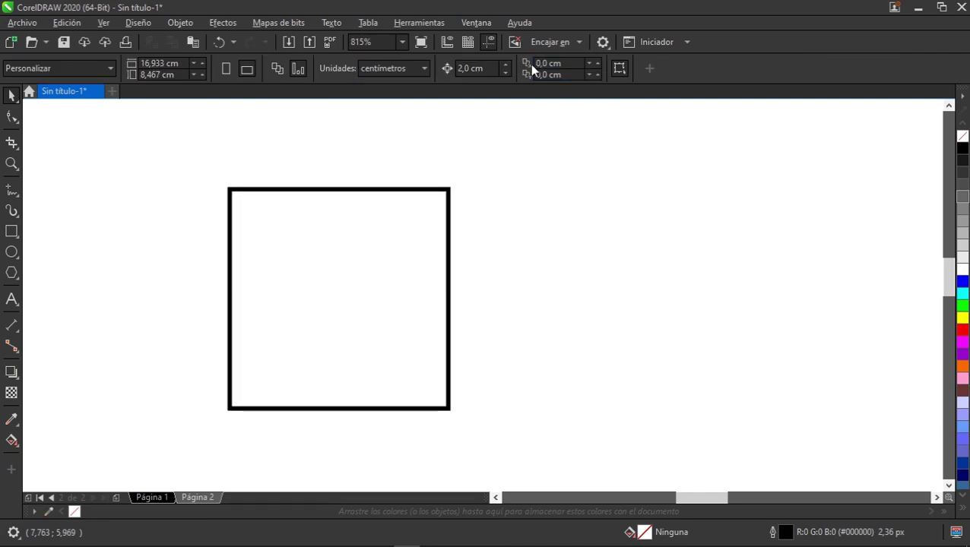
Set the horizontal duplicate distance to 1 cm and duplicate the square alongside the original.
{"action": "left_click", "coordinate": [567, 64]}
{"action": "double_click", "coordinate": [567, 64]}
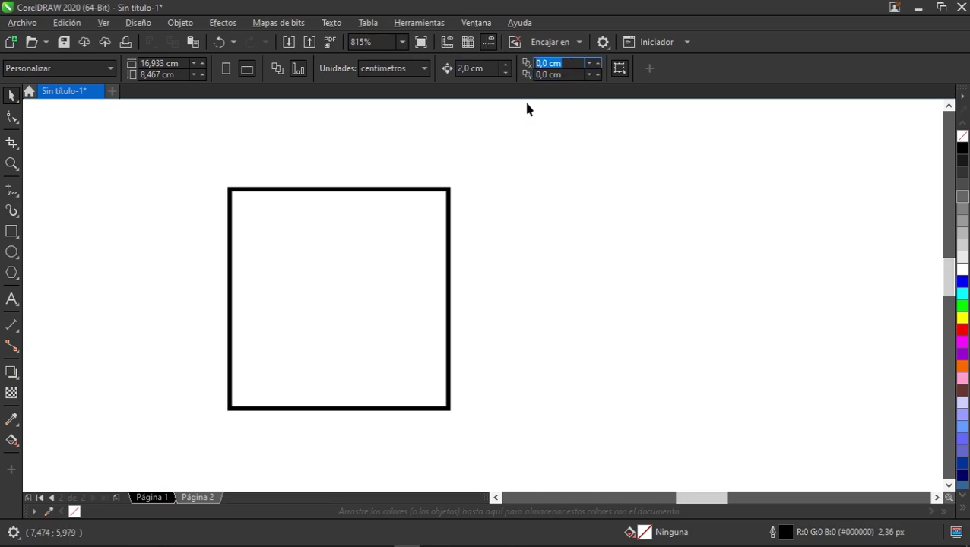
{"action": "type", "text": "1"}
{"action": "key", "text": "Return"}
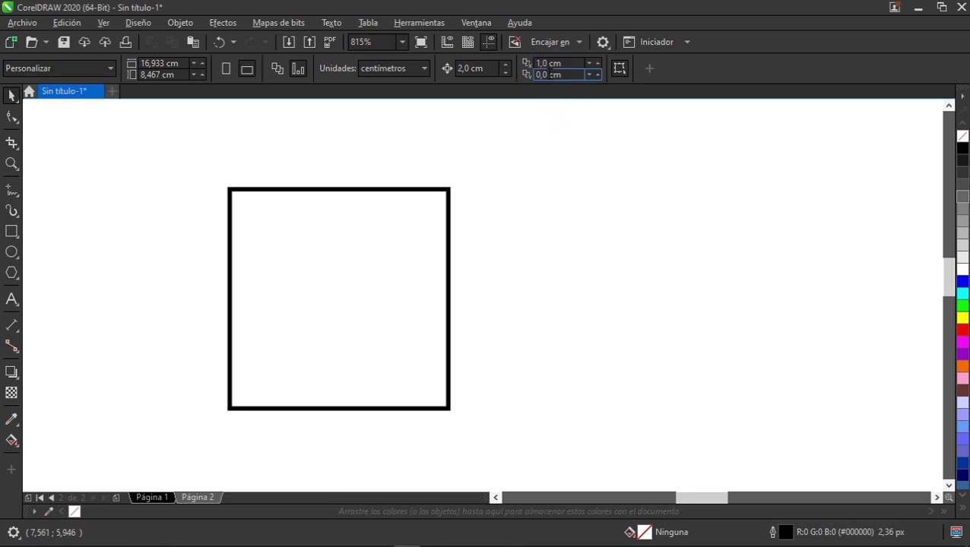
{"action": "left_click", "coordinate": [368, 291]}
{"action": "key", "text": "ctrl+d"}
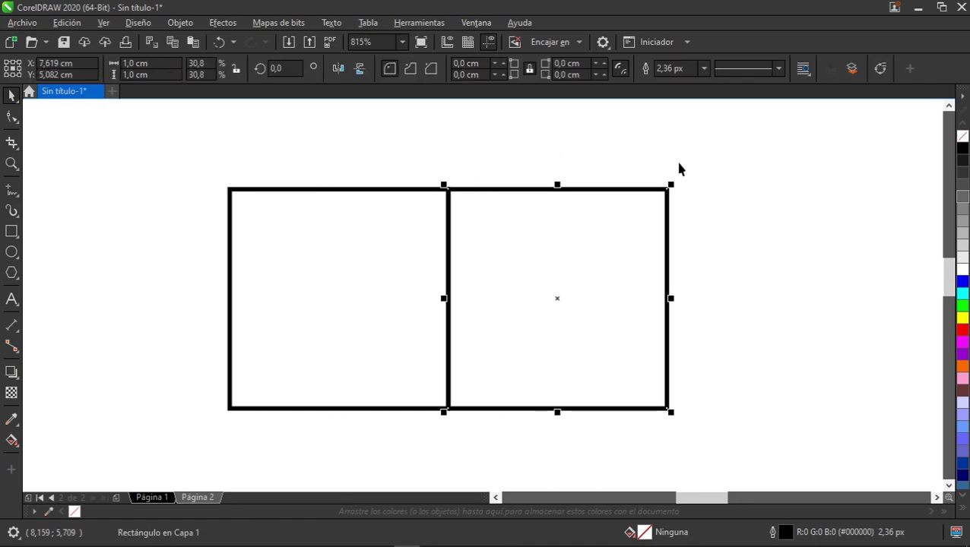
Show the rulers and place a horizontal guideline along the top edge of the two squares.
{"action": "left_click", "coordinate": [104, 23]}
{"action": "left_click", "coordinate": [133, 296]}
{"action": "left_click_drag", "start_coordinate": [580, 113], "coordinate": [593, 195]}
{"action": "left_click", "coordinate": [607, 255]}
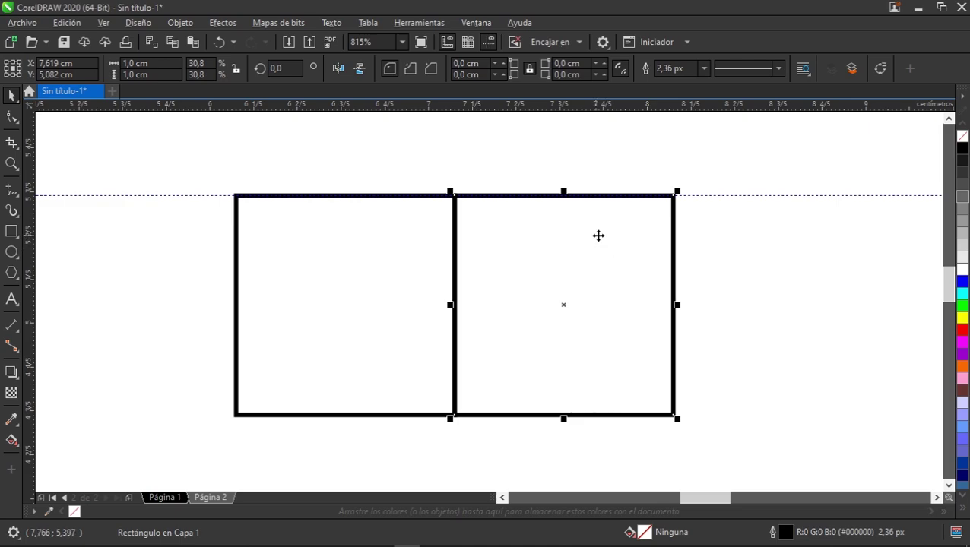
With nothing selected, set the vertical duplicate distance to 1 cm.
{"action": "left_click", "coordinate": [622, 154]}
{"action": "left_click_drag", "start_coordinate": [569, 74], "coordinate": [462, 70]}
{"action": "type", "text": "1"}
{"action": "key", "text": "Return"}
Delete the right-hand square and duplicate the remaining one with the 1 cm horizontal and vertical offsets.
{"action": "left_click", "coordinate": [613, 240]}
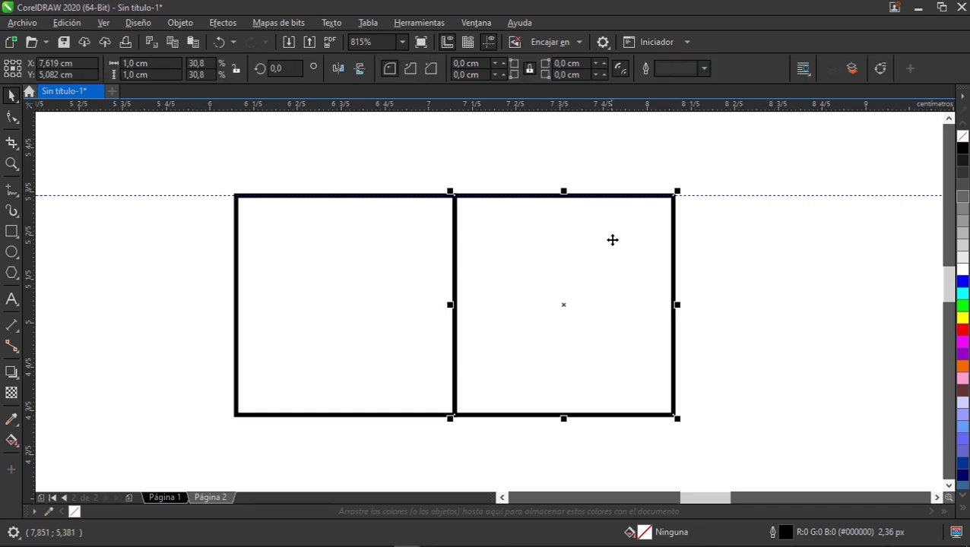
{"action": "key", "text": "Delete"}
{"action": "left_click", "coordinate": [377, 302]}
{"action": "key", "text": "ctrl+d"}
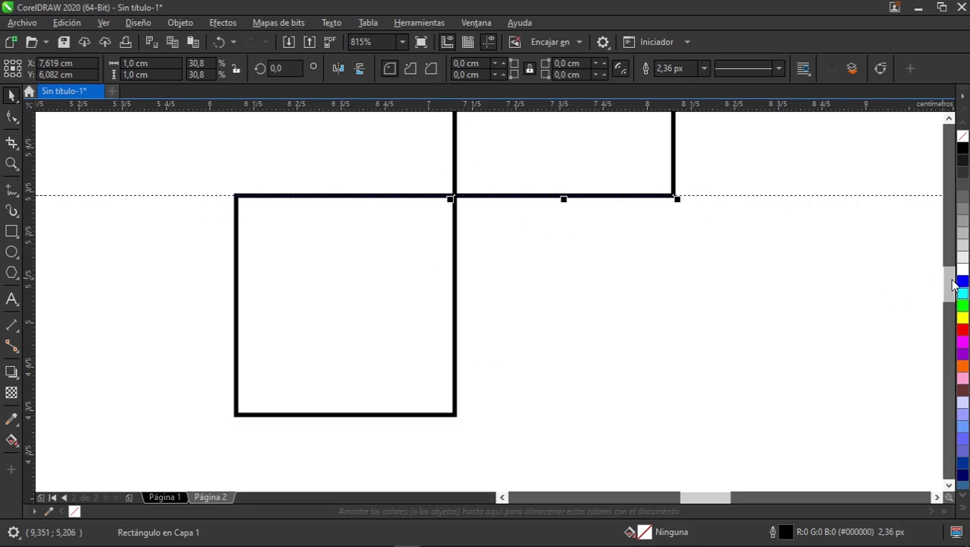
Undo the diagonal duplication and clear the remaining square and the guideline from the page.
{"action": "scroll", "coordinate": [954, 271], "scroll_direction": "up", "scroll_amount": 3}
{"action": "key", "text": "ctrl+z"}
{"action": "key", "text": "ctrl+z"}
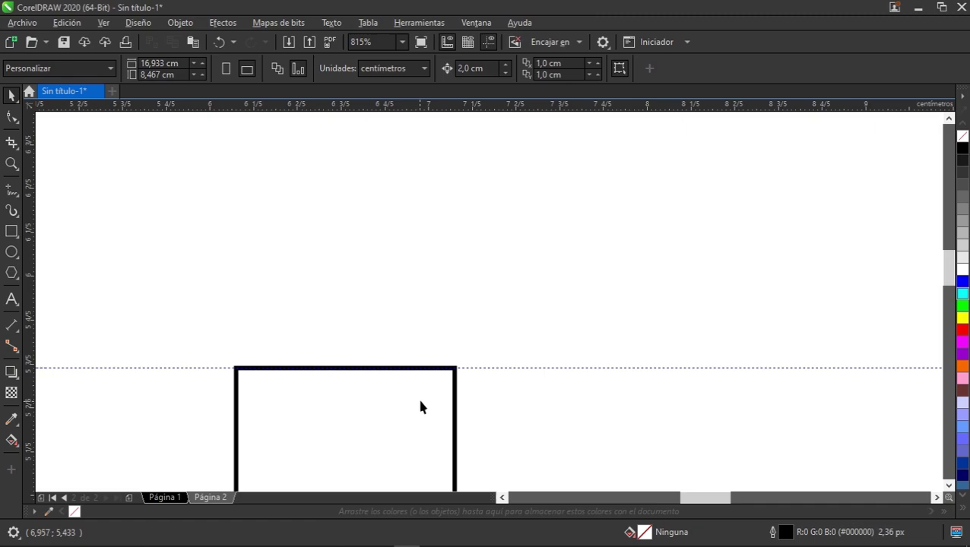
{"action": "left_click", "coordinate": [468, 369]}
{"action": "key", "text": "Delete"}
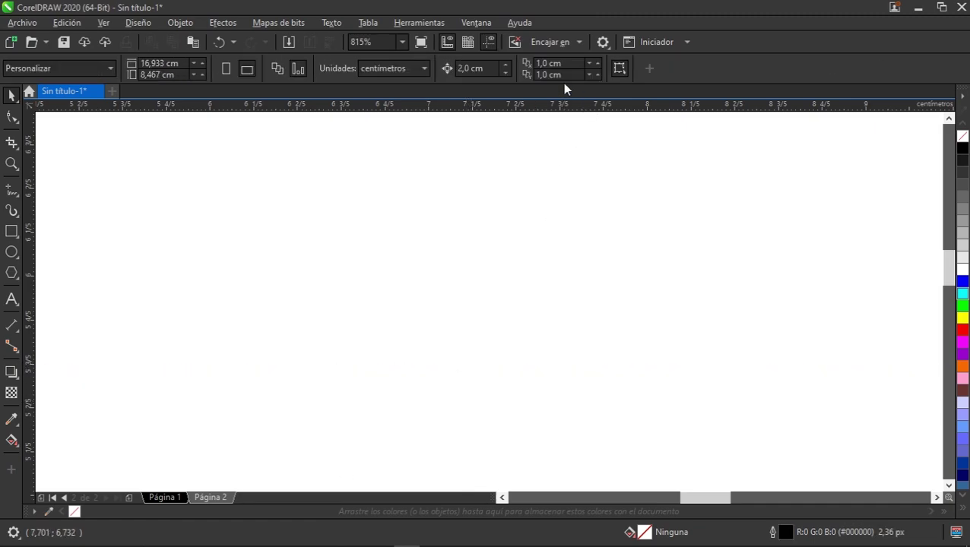
Reset both the horizontal and vertical duplicate distances to 0 cm on the cleared page.
{"action": "left_click_drag", "start_coordinate": [560, 65], "coordinate": [517, 69]}
{"action": "type", "text": "0"}
{"action": "key", "text": "Tab"}
{"action": "type", "text": "0"}
{"action": "key", "text": "Return"}
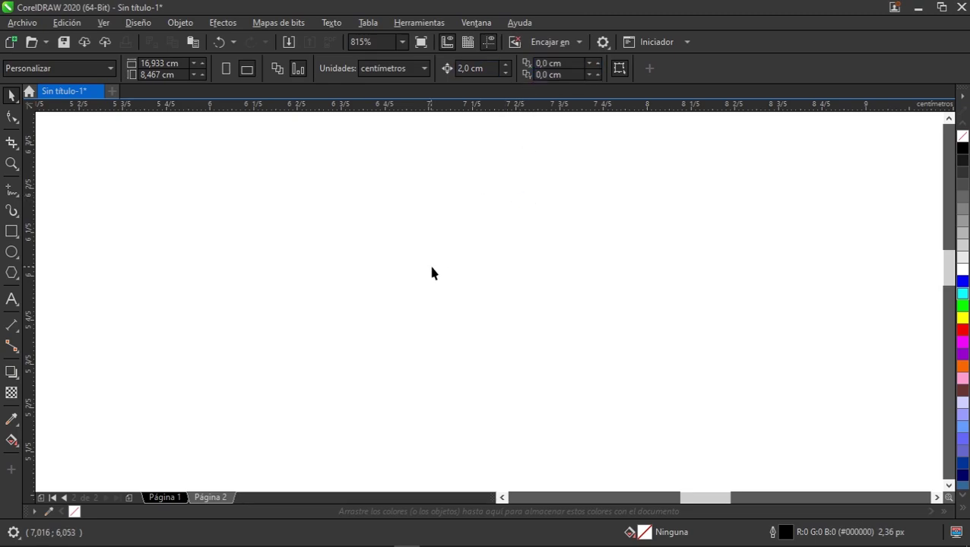
Draw a rectangle about 0.93 by 0.99 cm and place a red-filled copy of it to its right.
{"action": "left_click", "coordinate": [621, 68]}
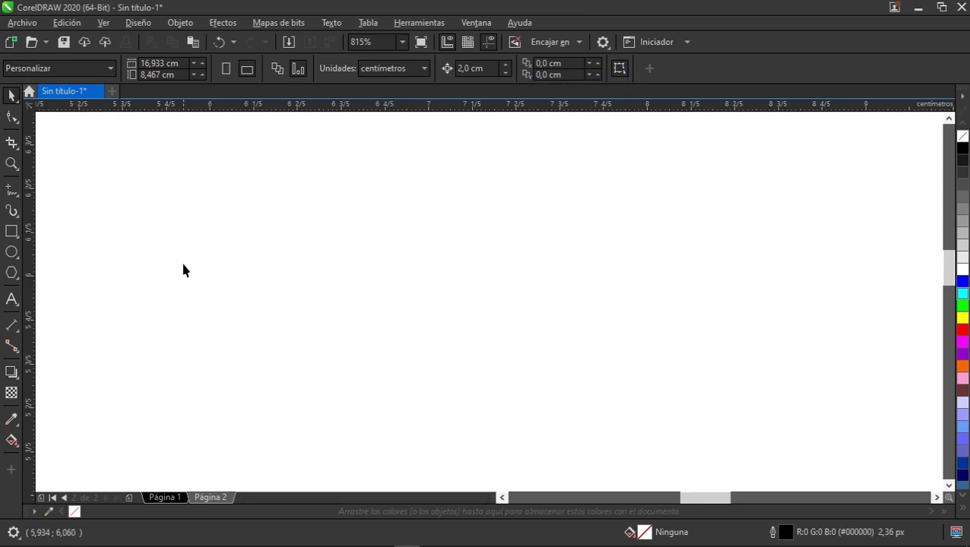
{"action": "left_click", "coordinate": [11, 231]}
{"action": "mouse_move", "coordinate": [170, 193]}
{"action": "left_mouse_down"}
{"action": "mouse_move", "coordinate": [490, 243]}
{"action": "mouse_move", "coordinate": [381, 390]}
{"action": "mouse_move", "coordinate": [381, 417]}
{"action": "left_mouse_up"}
{"action": "left_click", "coordinate": [11, 97]}
{"action": "left_click_drag", "start_coordinate": [329, 255], "coordinate": [602, 240]}
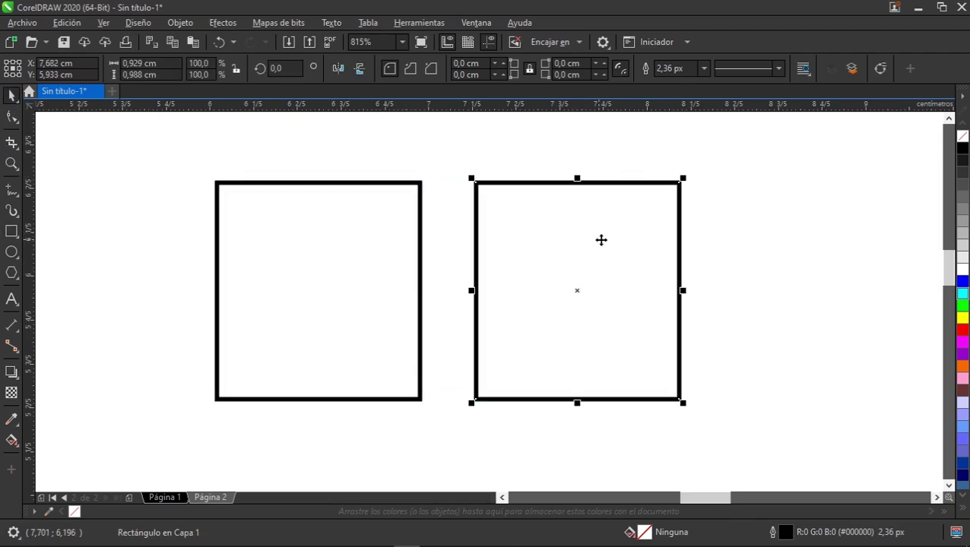
{"action": "left_click", "coordinate": [963, 329]}
{"action": "left_click", "coordinate": [626, 163]}
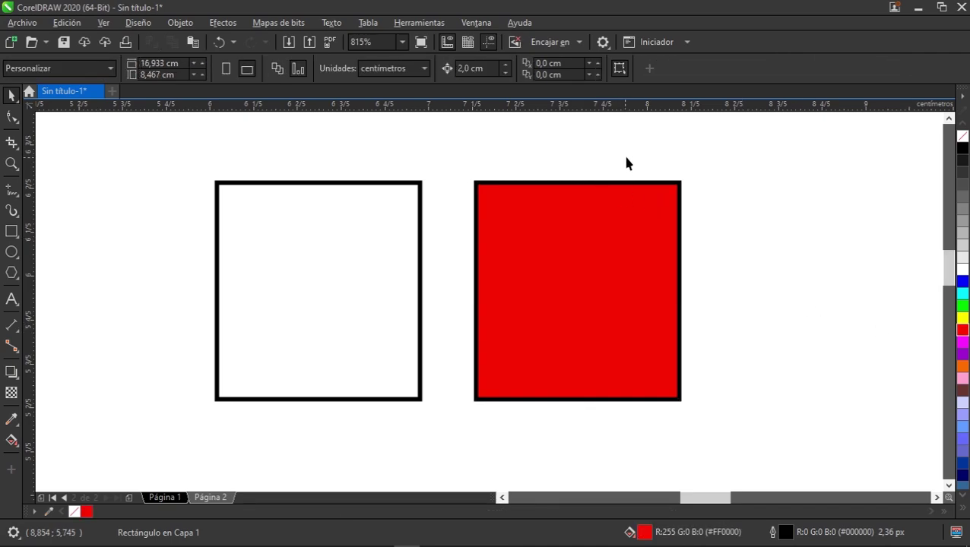
Test selecting the unfilled and red rectangles by their interiors and outlines while all objects are treated as filled.
{"action": "left_click", "coordinate": [621, 71]}
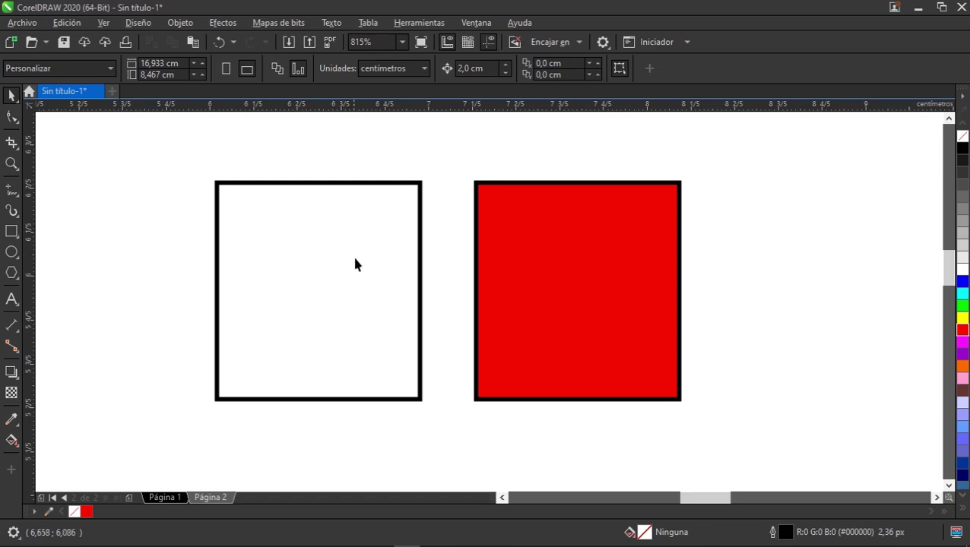
{"action": "left_click", "coordinate": [377, 182]}
{"action": "left_click", "coordinate": [449, 205]}
{"action": "left_click", "coordinate": [420, 272]}
{"action": "left_click", "coordinate": [517, 280]}
{"action": "left_click", "coordinate": [340, 280]}
{"action": "left_click_drag", "start_coordinate": [531, 284], "coordinate": [535, 281]}
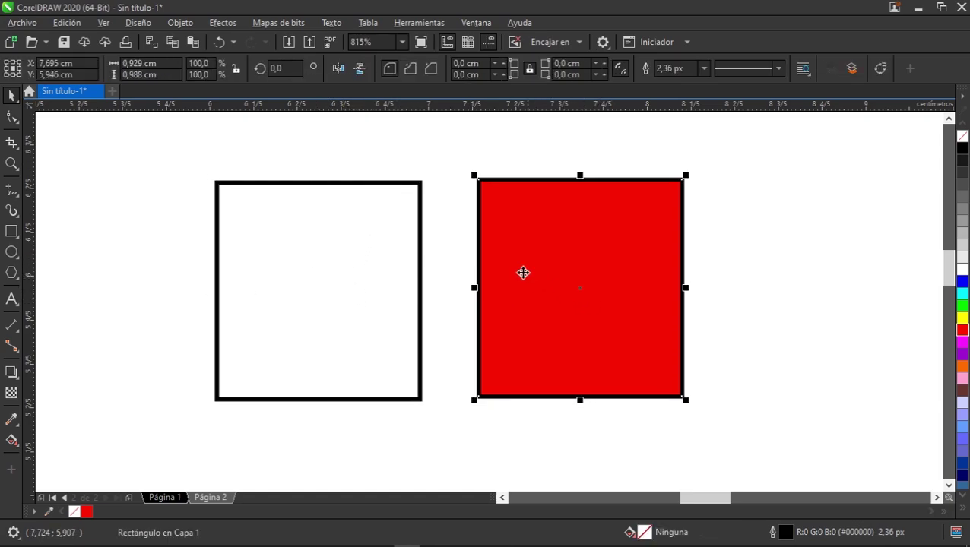
{"action": "left_click", "coordinate": [331, 280]}
{"action": "left_click", "coordinate": [563, 295]}
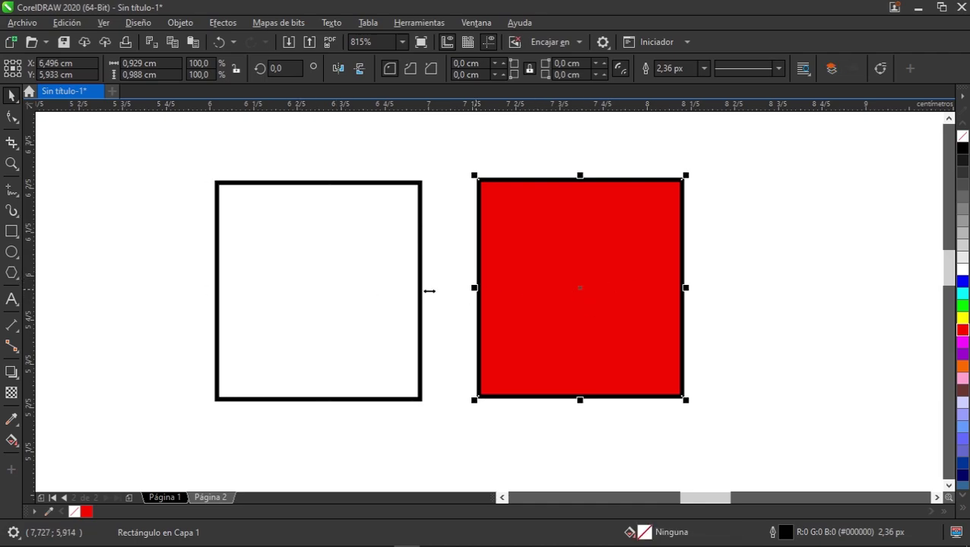
{"action": "left_click", "coordinate": [748, 191]}
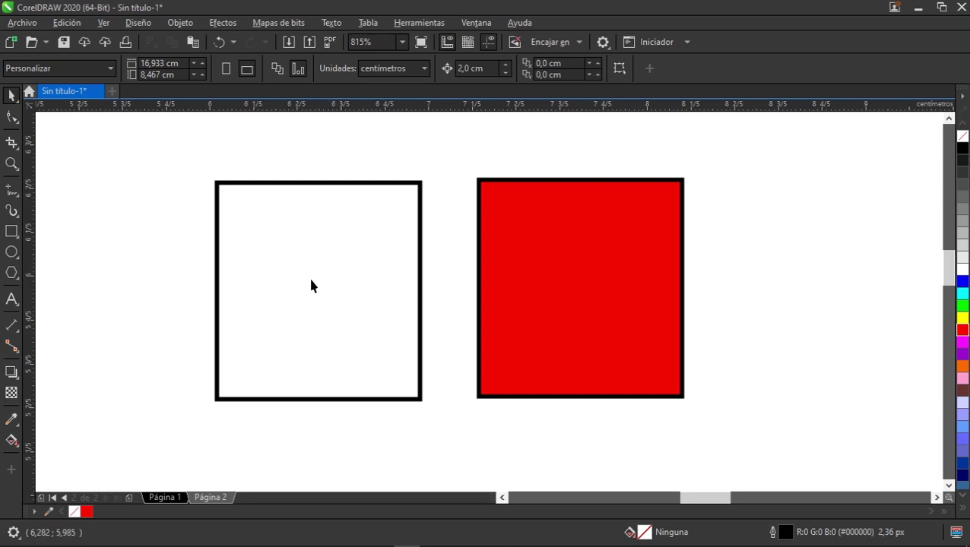
With objects not treated as filled, select the red rectangle by its interior and move it slightly down and left.
{"action": "left_click", "coordinate": [597, 332]}
{"action": "left_click", "coordinate": [602, 294]}
{"action": "left_click", "coordinate": [597, 257]}
{"action": "left_click", "coordinate": [575, 339]}
{"action": "mouse_move", "coordinate": [560, 260]}
{"action": "left_mouse_down"}
{"action": "mouse_move", "coordinate": [549, 275]}
{"action": "mouse_move", "coordinate": [564, 249]}
{"action": "left_mouse_up"}
{"action": "left_click", "coordinate": [792, 250]}
{"action": "left_click", "coordinate": [687, 114]}
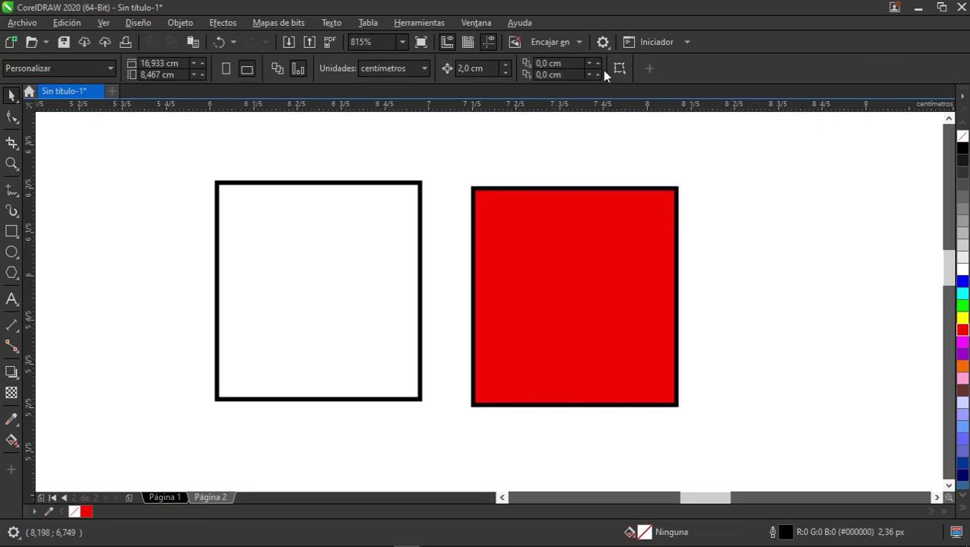
Turn on treating all objects as filled and select each rectangle by its interior.
{"action": "left_click", "coordinate": [619, 69]}
{"action": "left_click", "coordinate": [633, 242]}
{"action": "left_click", "coordinate": [309, 261]}
{"action": "left_click", "coordinate": [792, 229]}
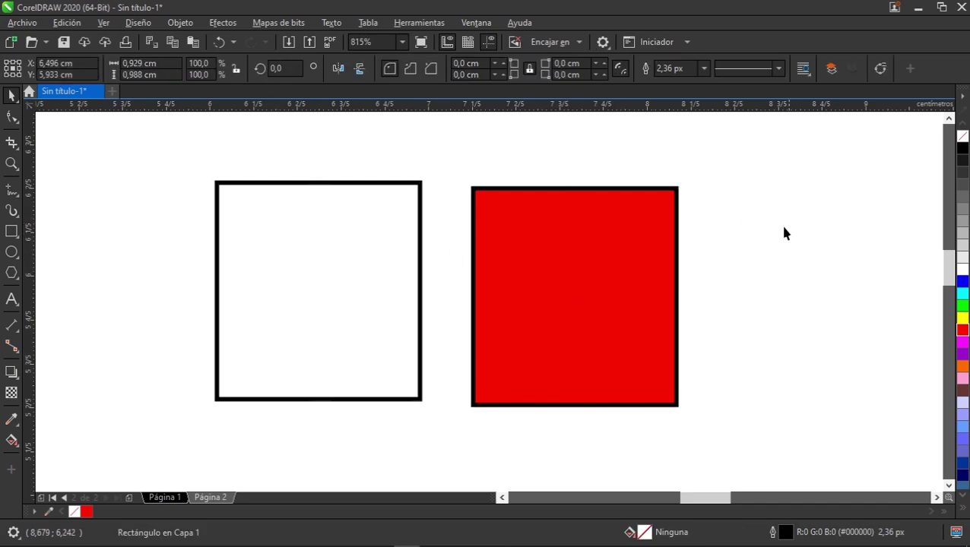
Delete the red rectangle and move the unfilled one to about X 7.50 cm, Y 5.78 cm.
{"action": "left_click", "coordinate": [623, 291]}
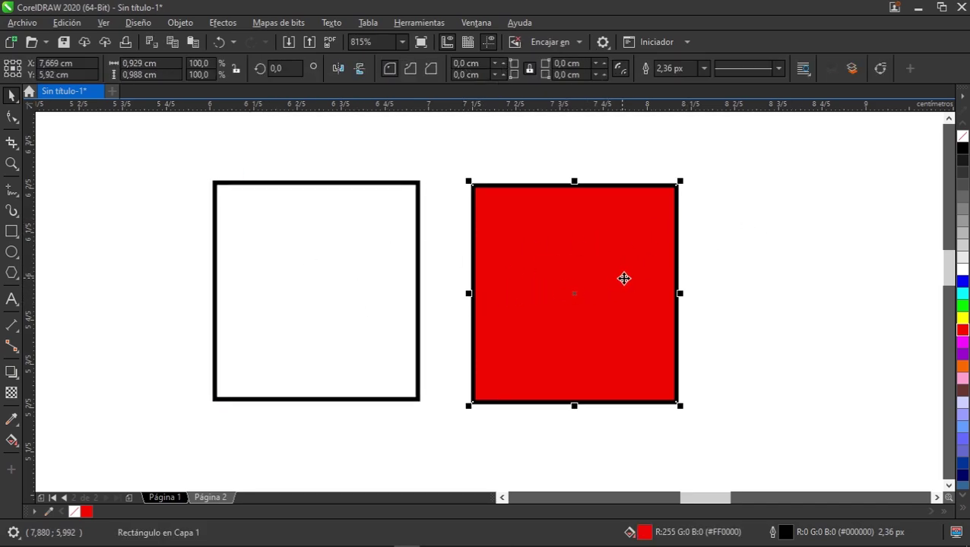
{"action": "key", "text": "Delete"}
{"action": "left_click", "coordinate": [365, 285]}
{"action": "left_click_drag", "start_coordinate": [580, 320], "coordinate": [579, 320]}
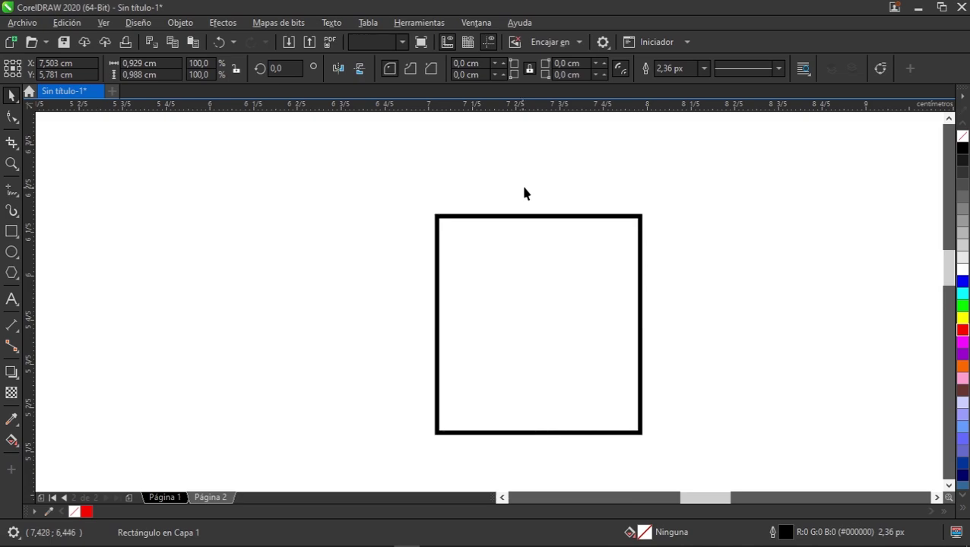
{"action": "left_click", "coordinate": [524, 193]}
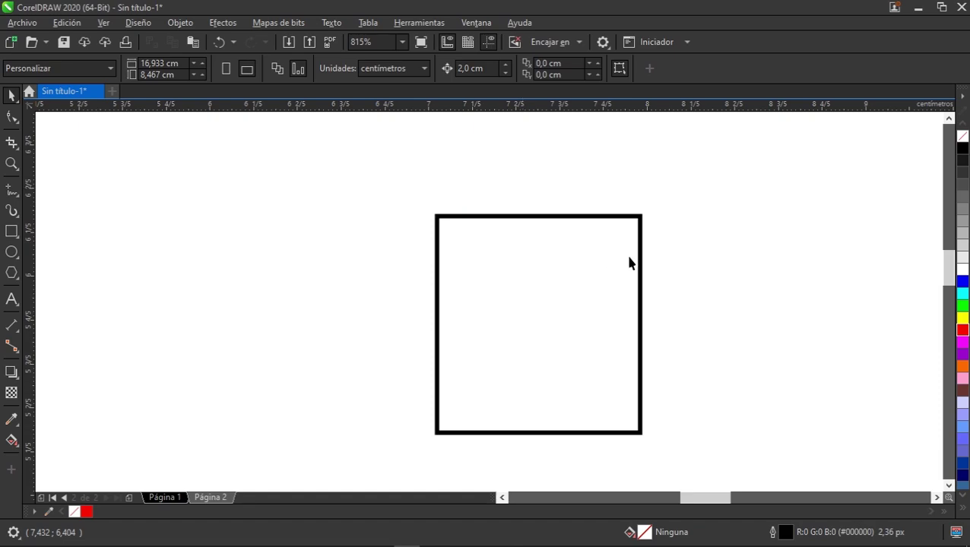
Move the rectangle left and right across the page by its interior, placing it at about X 7.23 cm, Y 5.87 cm.
{"action": "left_click_drag", "start_coordinate": [559, 301], "coordinate": [414, 267]}
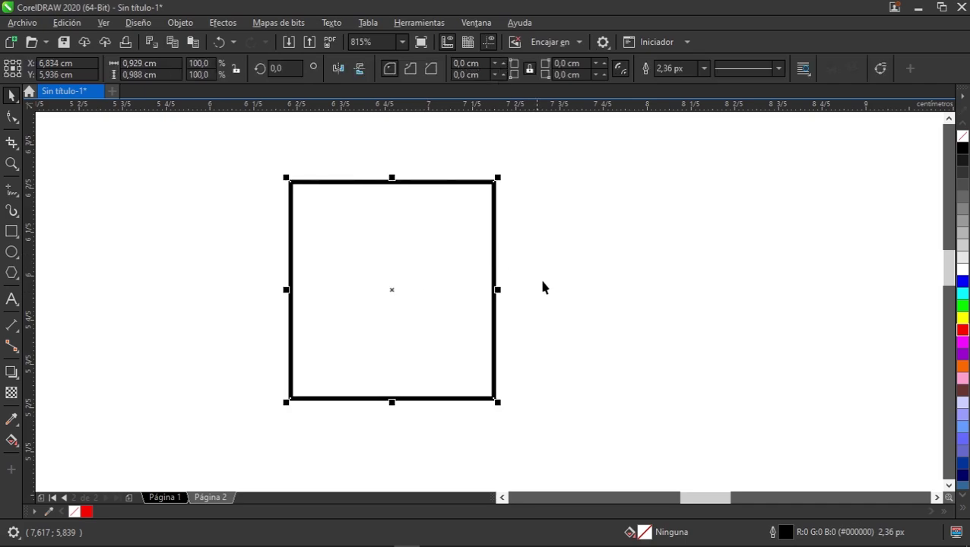
{"action": "left_click", "coordinate": [663, 248]}
{"action": "left_click_drag", "start_coordinate": [426, 281], "coordinate": [637, 300]}
{"action": "left_click", "coordinate": [496, 283]}
{"action": "left_click_drag", "start_coordinate": [725, 305], "coordinate": [544, 303]}
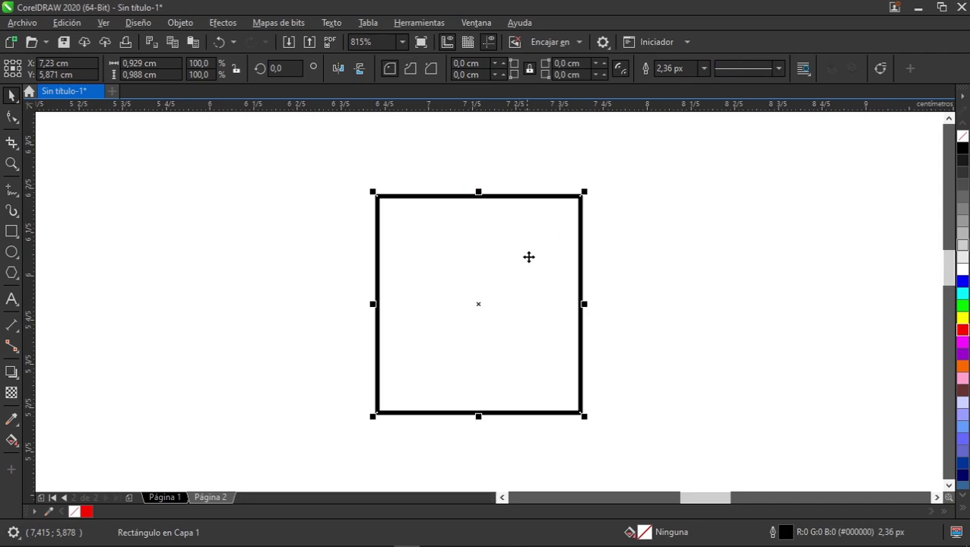
Rotate the rectangle about its centre to about 292°, rotate it a second time, and undo both rotations.
{"action": "left_click", "coordinate": [525, 294]}
{"action": "left_click", "coordinate": [525, 294]}
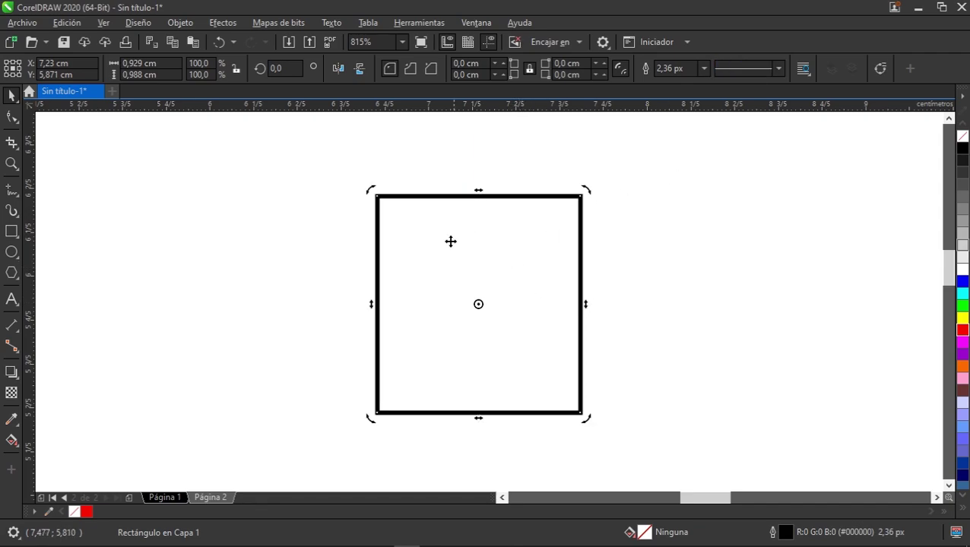
{"action": "left_click_drag", "start_coordinate": [585, 189], "coordinate": [612, 349]}
{"action": "left_click_drag", "start_coordinate": [622, 164], "coordinate": [485, 202]}
{"action": "key", "text": "ctrl+z"}
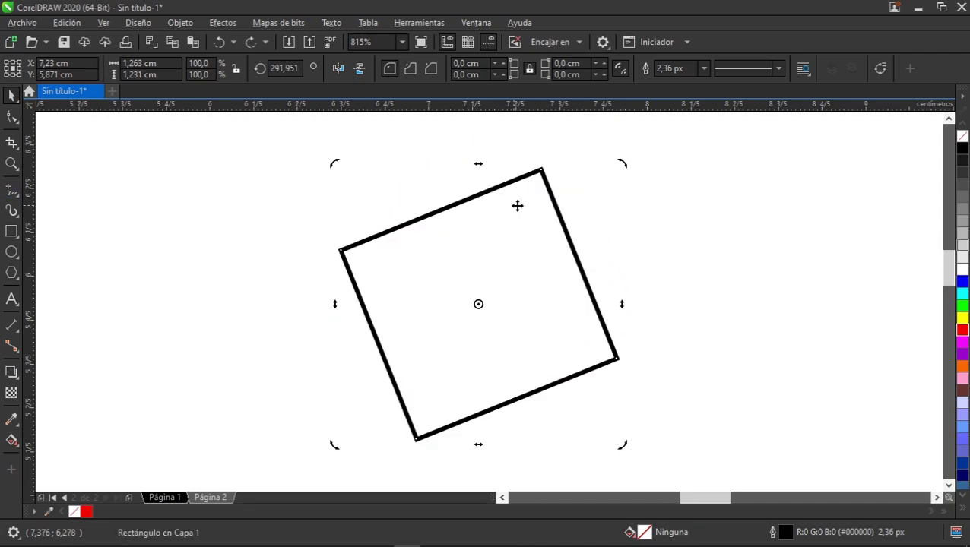
{"action": "key", "text": "ctrl+z"}
Shift the rectangle's rotation centre toward its lower-left corner, try rotating around it, undo the rotation, and return to the sizing handles.
{"action": "left_click_drag", "start_coordinate": [591, 190], "coordinate": [606, 271]}
{"action": "key", "text": "ctrl+z"}
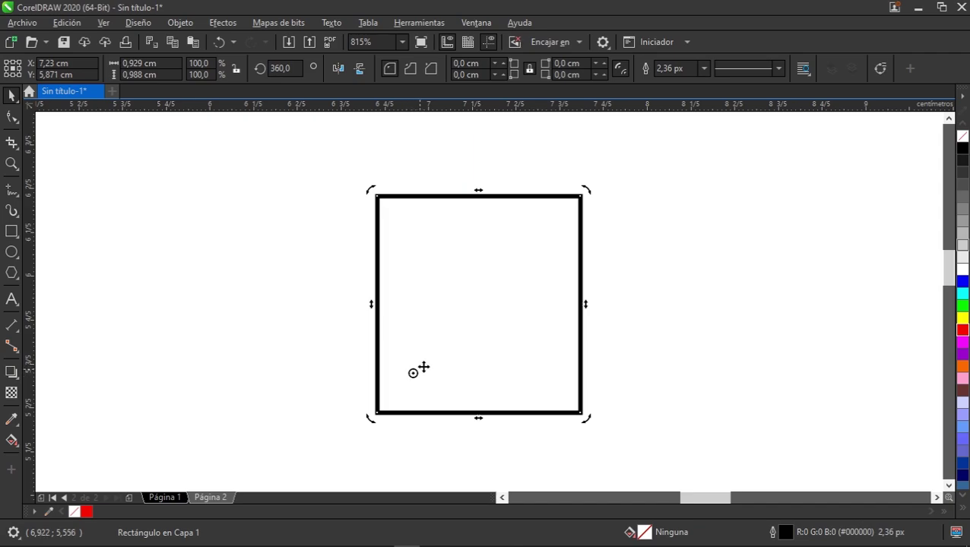
{"action": "left_click_drag", "start_coordinate": [582, 196], "coordinate": [431, 417]}
{"action": "key", "text": "ctrl+z"}
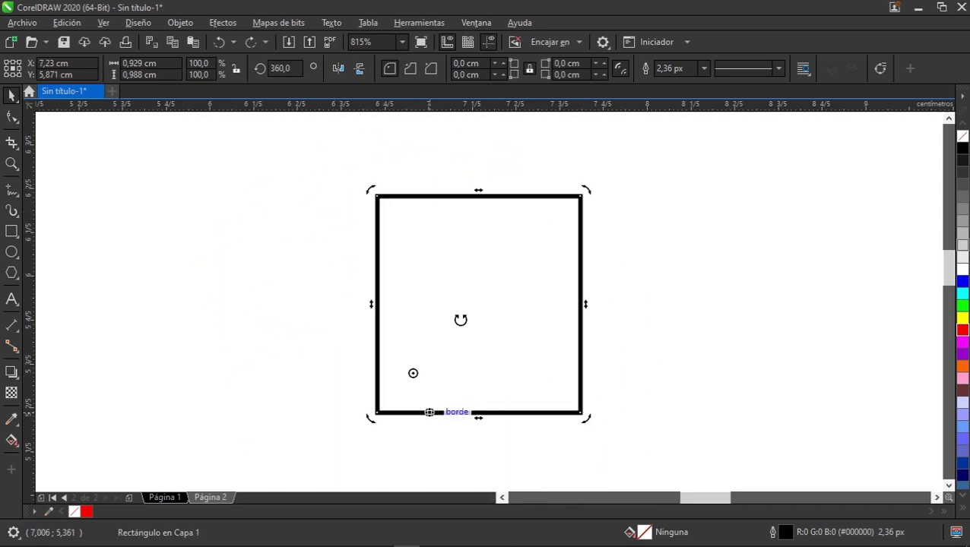
{"action": "left_click", "coordinate": [614, 247]}
{"action": "left_click", "coordinate": [522, 272]}
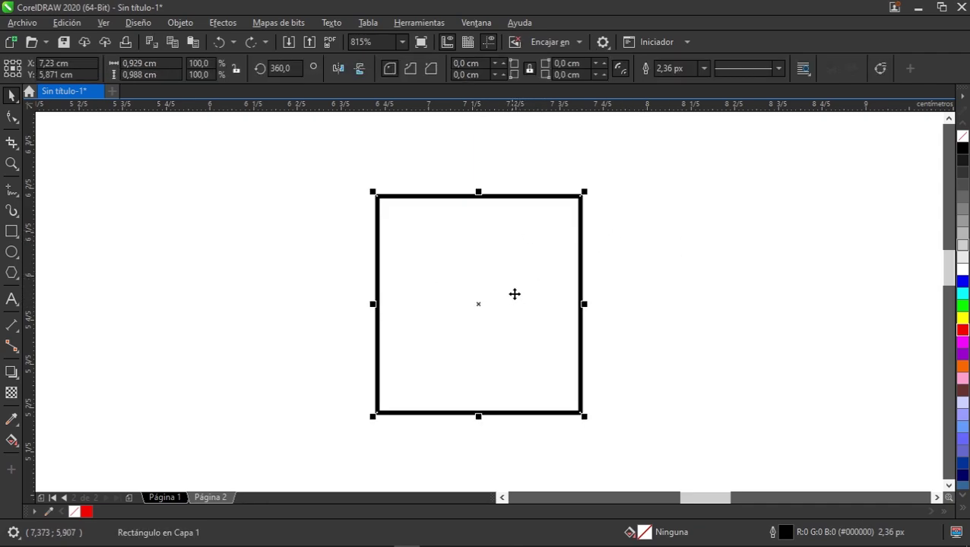
Skew the rectangle horizontally by shifting its top edge to the right, undo the skew, and deselect it.
{"action": "left_click", "coordinate": [514, 303]}
{"action": "left_click_drag", "start_coordinate": [554, 227], "coordinate": [478, 304]}
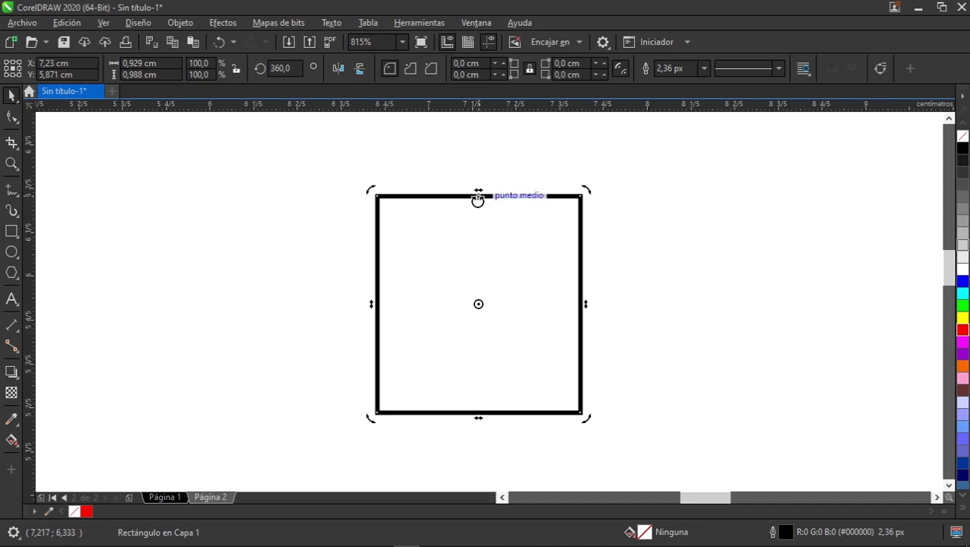
{"action": "left_click_drag", "start_coordinate": [485, 191], "coordinate": [578, 187]}
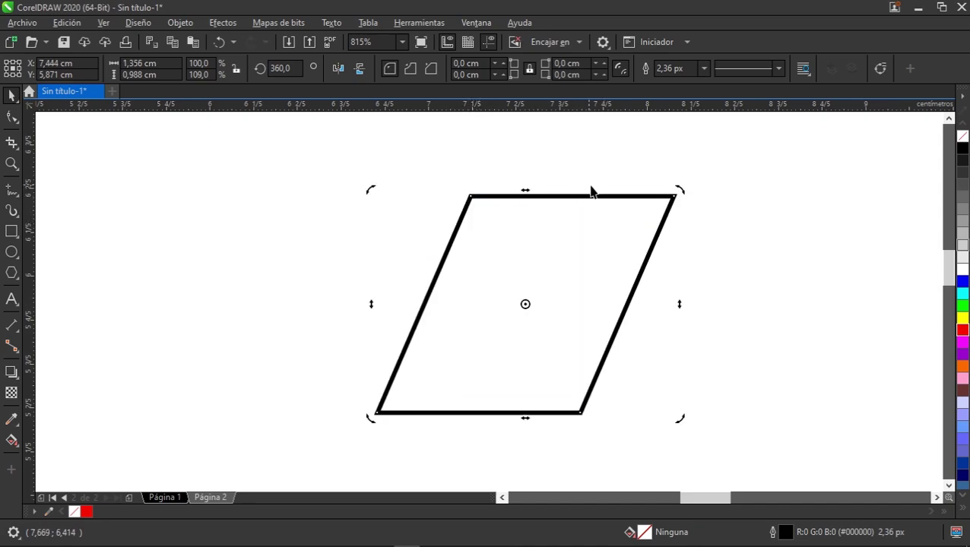
{"action": "key", "text": "ctrl+z"}
{"action": "left_click", "coordinate": [532, 180]}
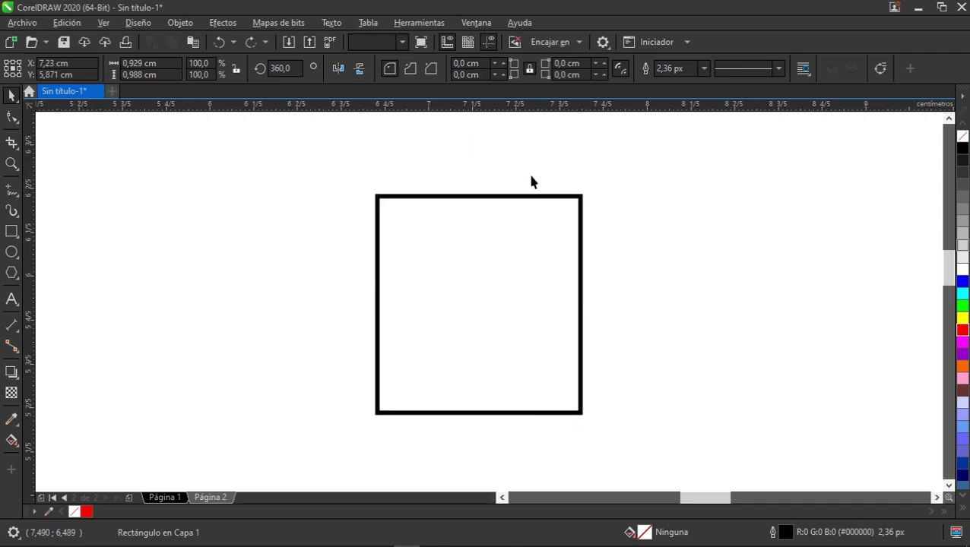
Place five copies of the rectangle around the outside of the page, ending with one at about X -5.64 cm, Y 1.90 cm.
{"action": "left_click", "coordinate": [11, 164]}
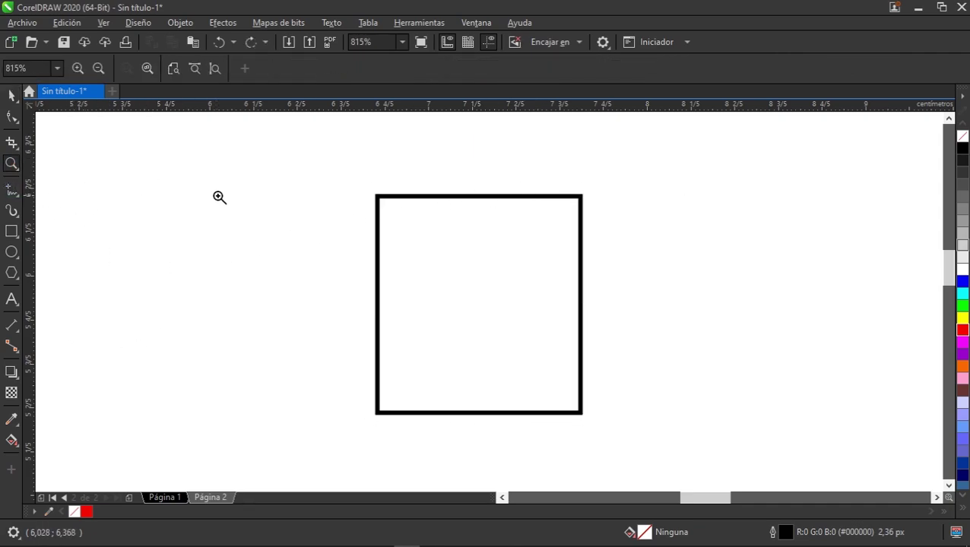
{"action": "right_click", "coordinate": [212, 199]}
{"action": "right_click", "coordinate": [480, 273]}
{"action": "right_click", "coordinate": [479, 274]}
{"action": "right_click", "coordinate": [477, 277]}
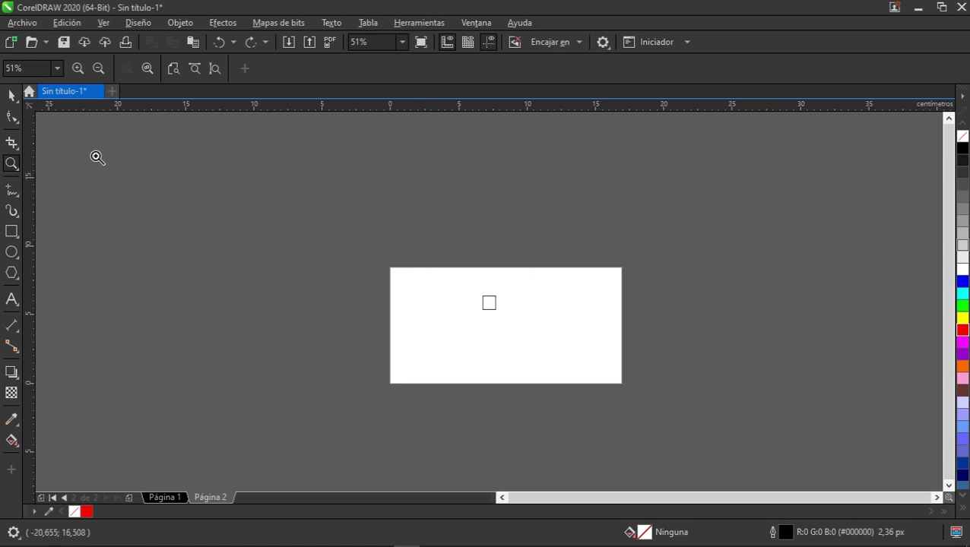
{"action": "left_click", "coordinate": [12, 95]}
{"action": "left_click", "coordinate": [489, 303]}
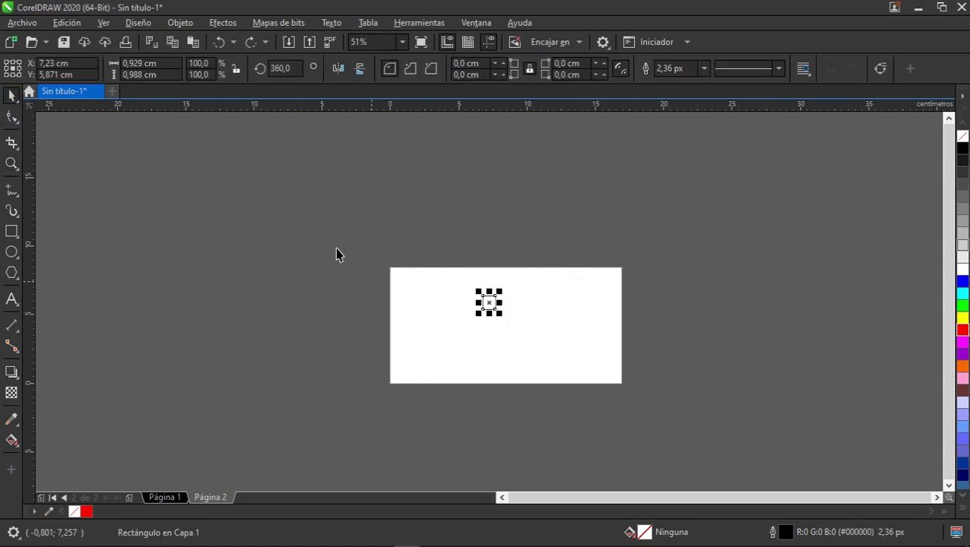
{"action": "left_click_drag", "start_coordinate": [490, 303], "coordinate": [315, 358]}
{"action": "right_click", "coordinate": [890, 198]}
{"action": "right_click", "coordinate": [152, 204]}
{"action": "right_click", "coordinate": [777, 385]}
{"action": "right_click", "coordinate": [561, 224]}
{"action": "right_click", "coordinate": [314, 358]}
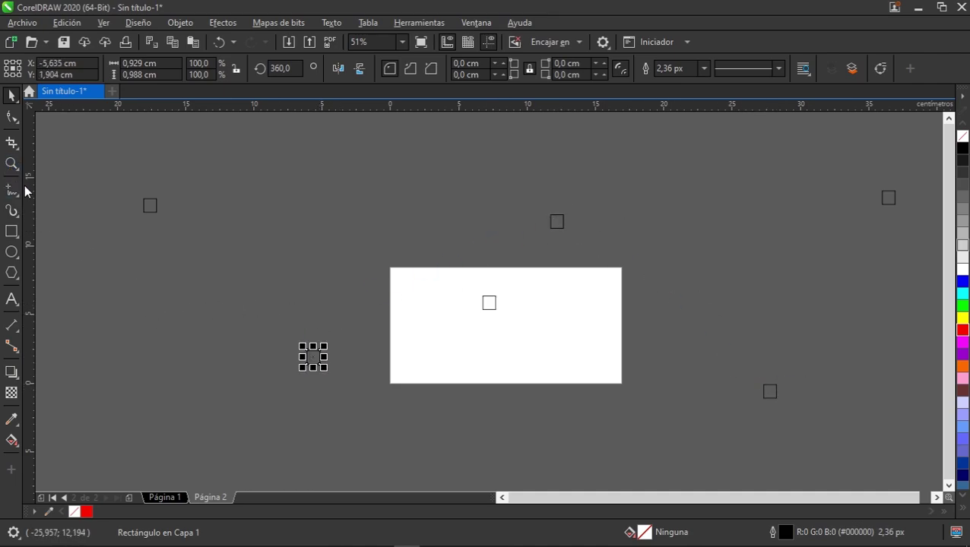
Select all the rectangles in the drawing at once and clear the selection.
{"action": "left_click", "coordinate": [407, 262]}
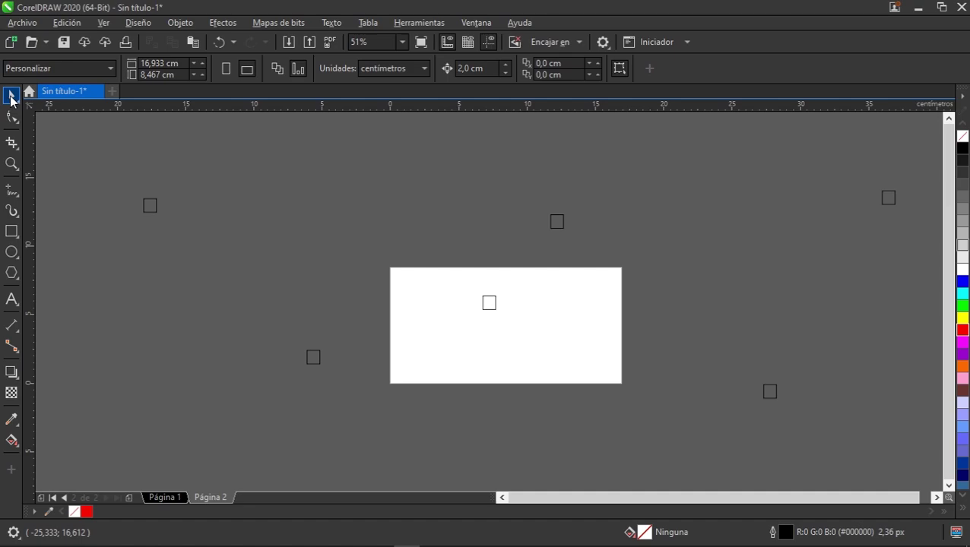
{"action": "double_click", "coordinate": [12, 97]}
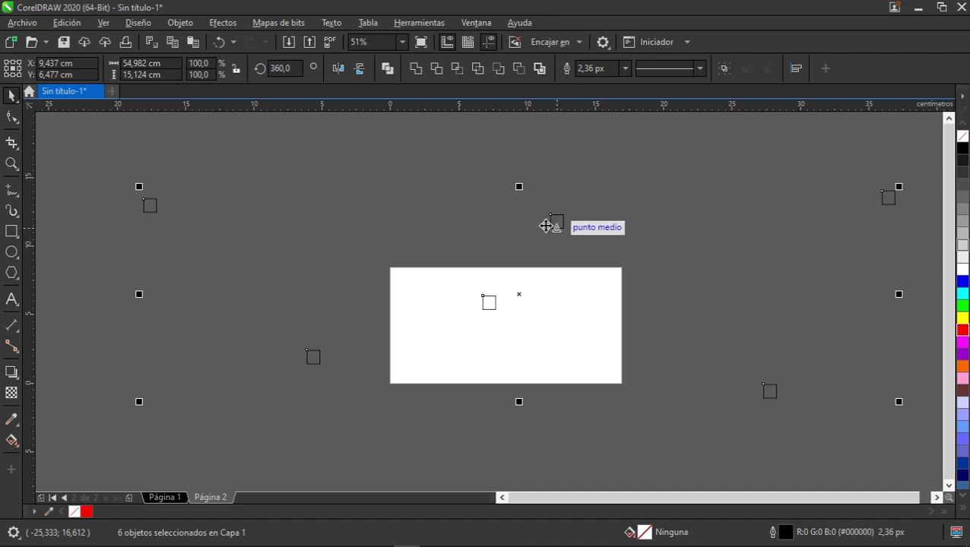
{"action": "left_click", "coordinate": [403, 248]}
Delete all the rectangle copies outside the page, selecting them by area on each side and keeping the one on the page.
{"action": "left_click_drag", "start_coordinate": [939, 167], "coordinate": [509, 411]}
{"action": "key", "text": "Delete"}
{"action": "left_click_drag", "start_coordinate": [357, 190], "coordinate": [112, 422]}
{"action": "key", "text": "Delete"}
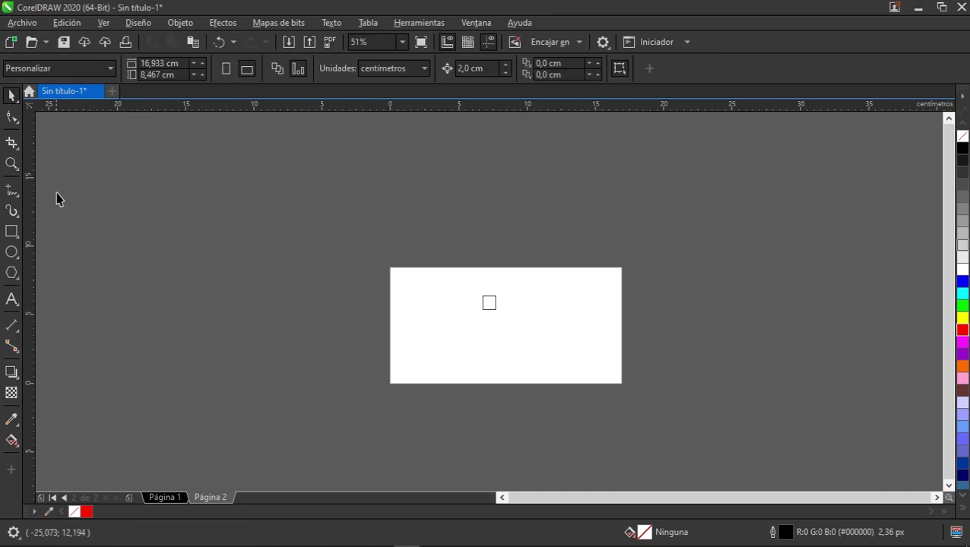
Select the remaining rectangle by its outline, deselect it, and move it by its interior to about X 6.58 cm, Y 5.91 cm.
{"action": "left_click", "coordinate": [11, 163]}
{"action": "left_click_drag", "start_coordinate": [480, 307], "coordinate": [530, 326]}
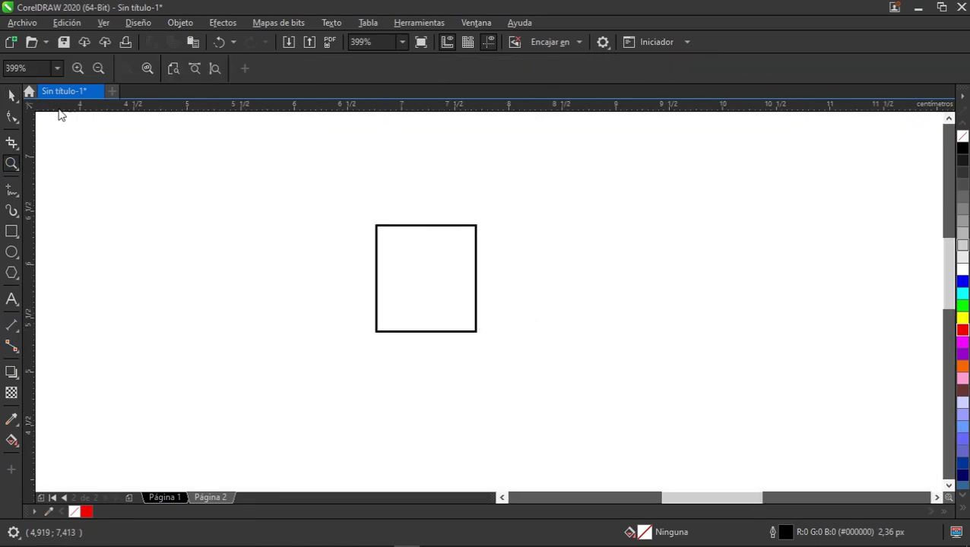
{"action": "left_click", "coordinate": [11, 95]}
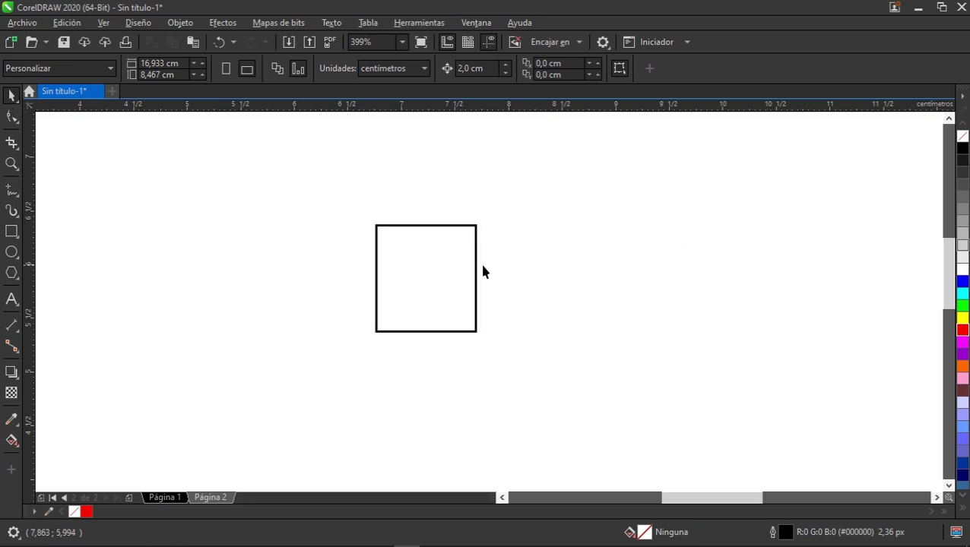
{"action": "left_click", "coordinate": [453, 329]}
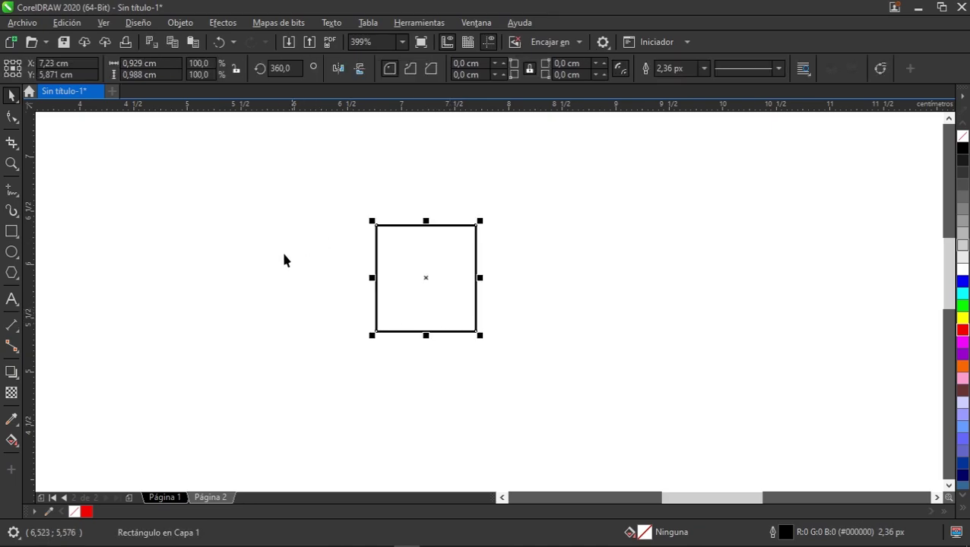
{"action": "left_click", "coordinate": [461, 263]}
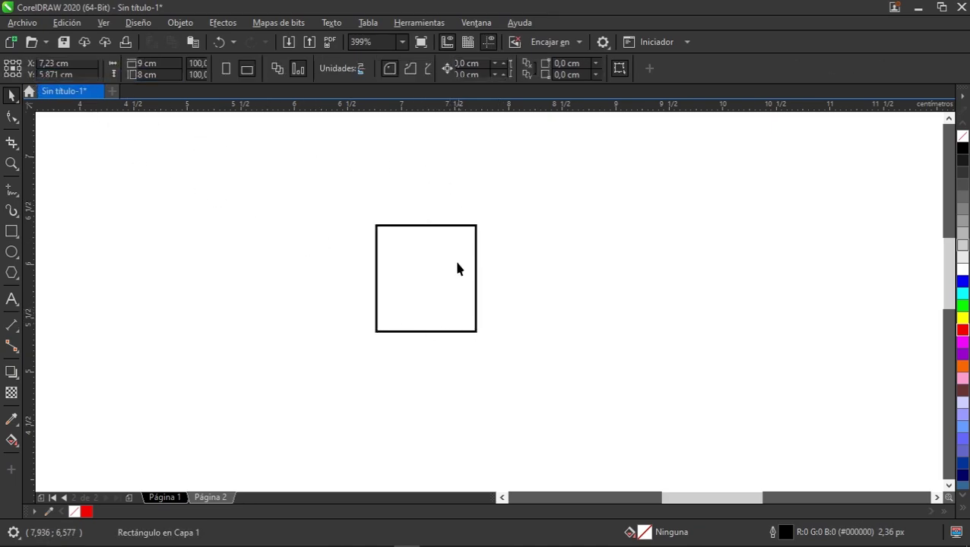
{"action": "left_click_drag", "start_coordinate": [461, 264], "coordinate": [393, 260]}
Draw an ellipse about 1.03 by 1.11 cm beside the rectangle and return to the Pick tool.
{"action": "left_click", "coordinate": [11, 252]}
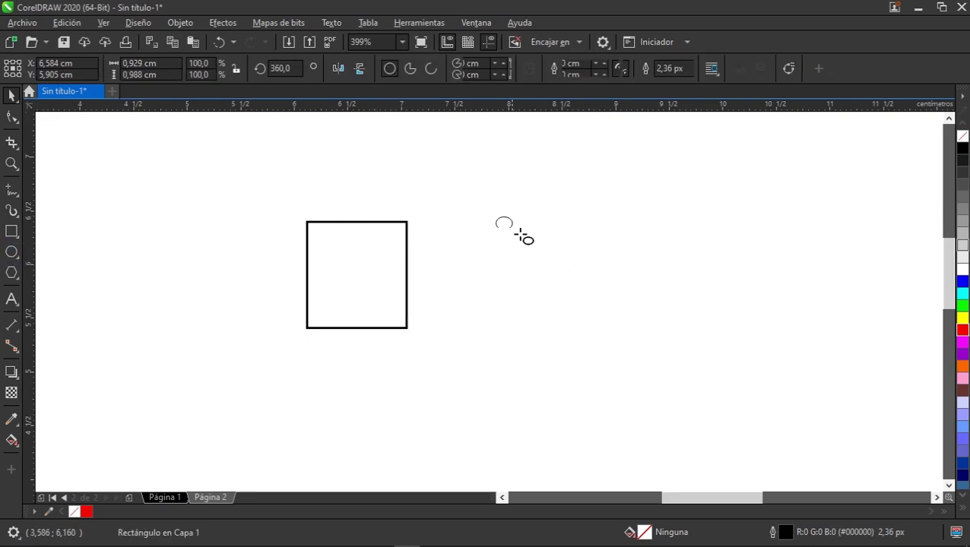
{"action": "left_click_drag", "start_coordinate": [495, 217], "coordinate": [608, 335]}
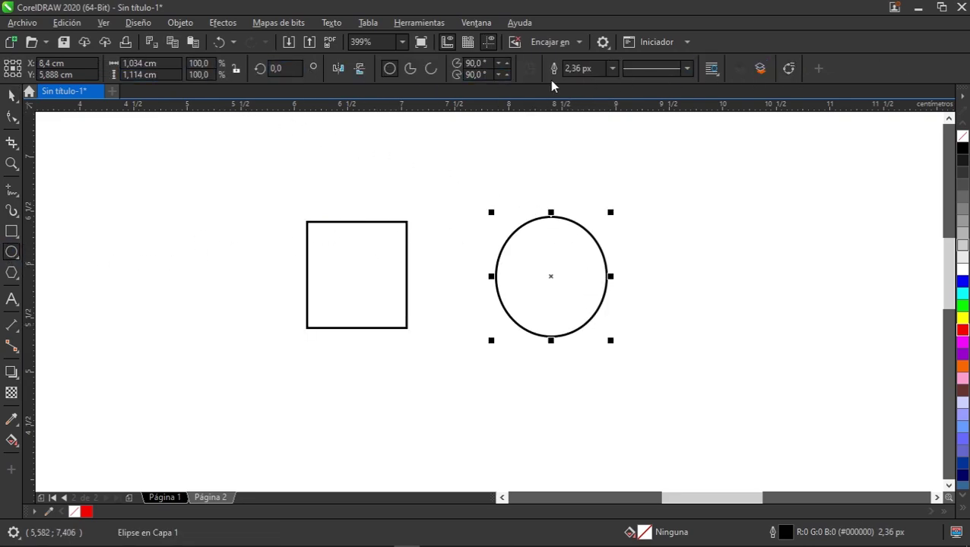
{"action": "left_click", "coordinate": [12, 97]}
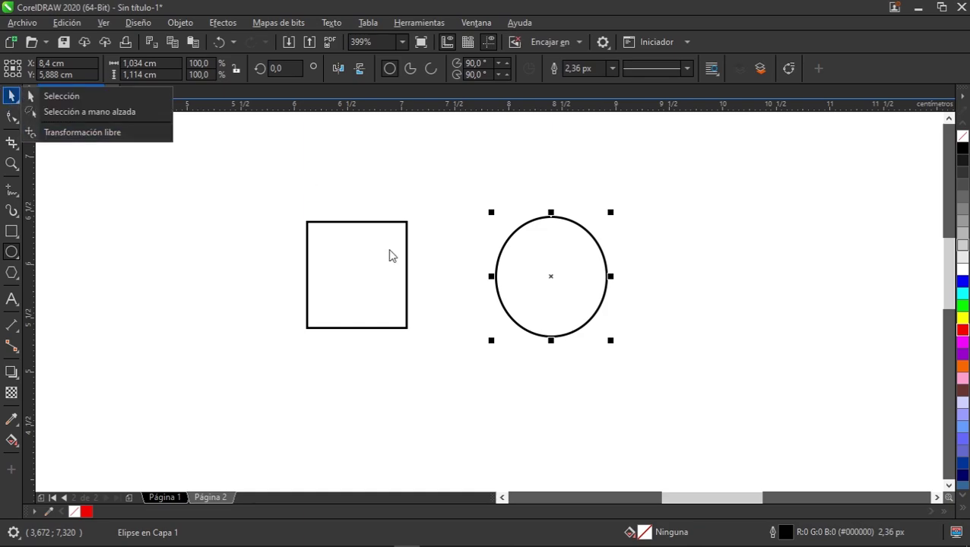
{"action": "left_click", "coordinate": [64, 96]}
Select the rectangle and move it down to about X 6.57 cm, Y 5.63 cm.
{"action": "left_click", "coordinate": [361, 274]}
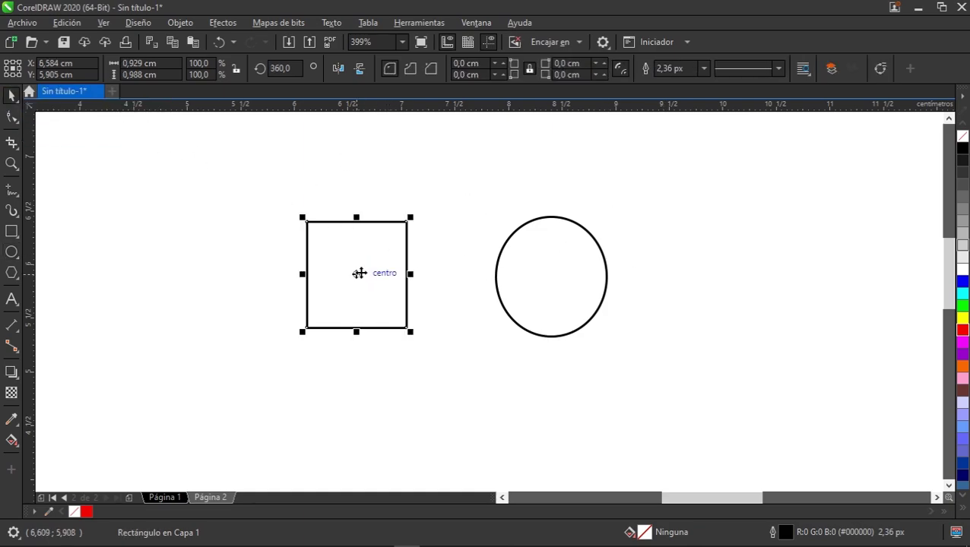
{"action": "left_click", "coordinate": [333, 179]}
{"action": "left_click_drag", "start_coordinate": [378, 253], "coordinate": [376, 283]}
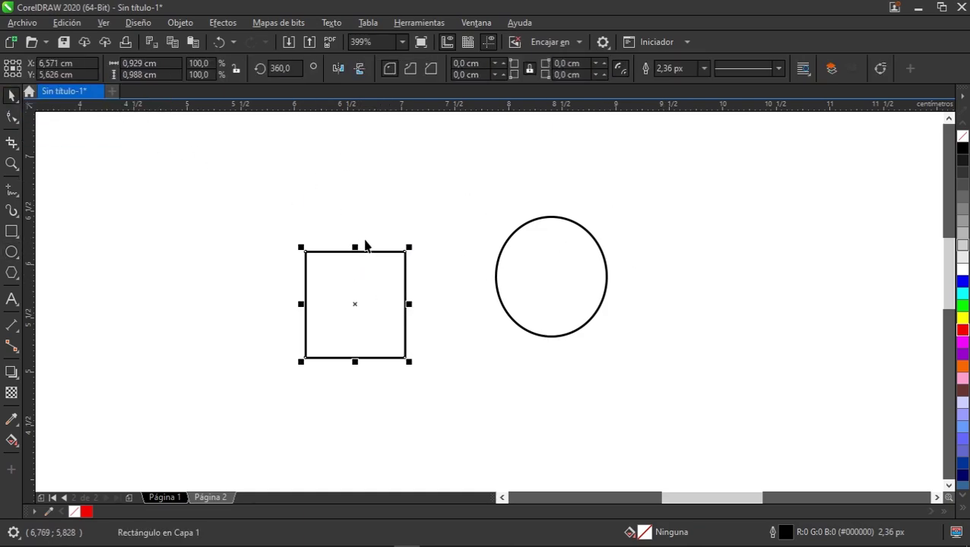
{"action": "left_click", "coordinate": [330, 223]}
Select the ellipse with the Shape tool to show its node, and display the other shape-editing tools.
{"action": "left_click", "coordinate": [370, 285]}
{"action": "left_click", "coordinate": [11, 117]}
{"action": "left_click", "coordinate": [557, 271]}
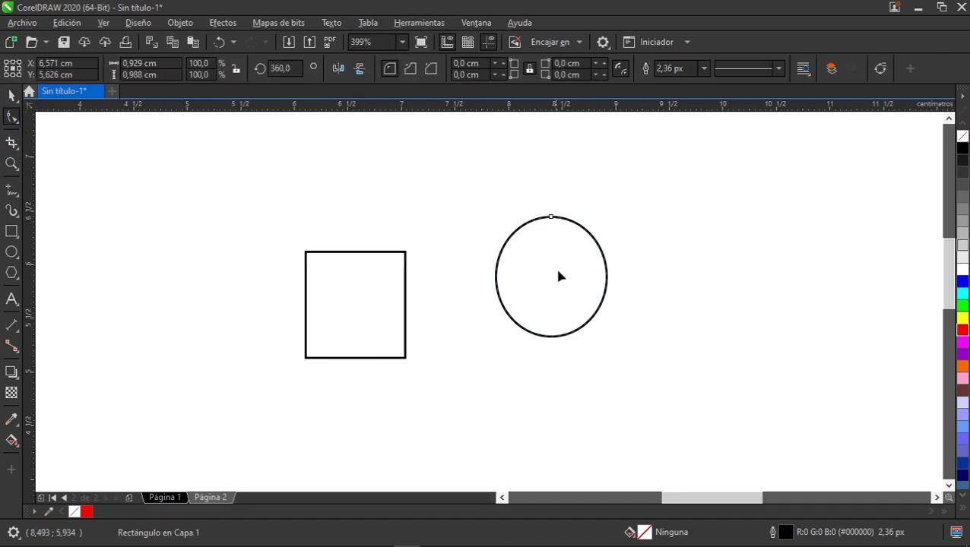
{"action": "left_click", "coordinate": [12, 117]}
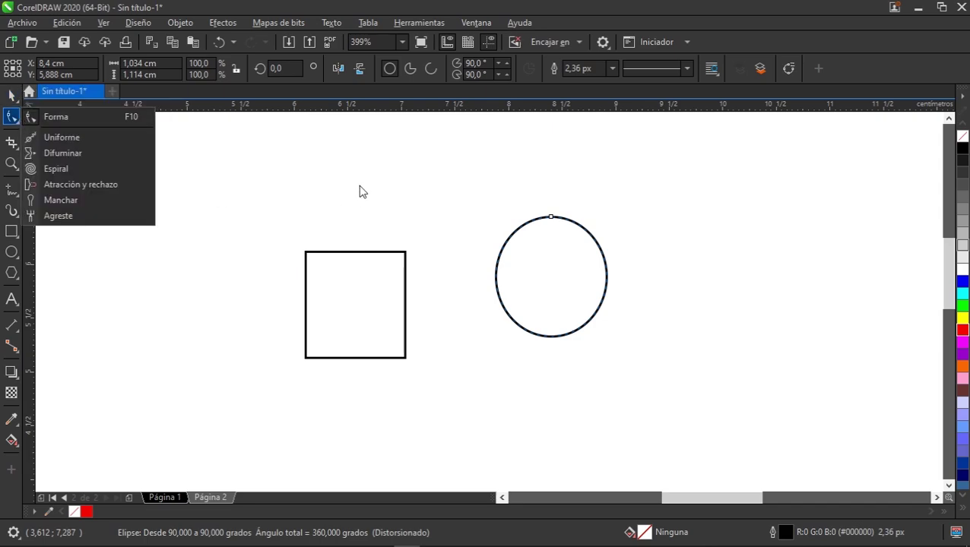
Return to the Pick tool and delete the ellipse.
{"action": "left_click", "coordinate": [9, 97]}
{"action": "left_click", "coordinate": [60, 95]}
{"action": "left_click_drag", "start_coordinate": [688, 186], "coordinate": [443, 380]}
{"action": "key", "text": "Delete"}
Delete the rectangle, undo the deletion, and move it to about X 7.00 cm, Y 5.63 cm.
{"action": "left_click", "coordinate": [380, 307]}
{"action": "key", "text": "Delete"}
{"action": "key", "text": "ctrl+z"}
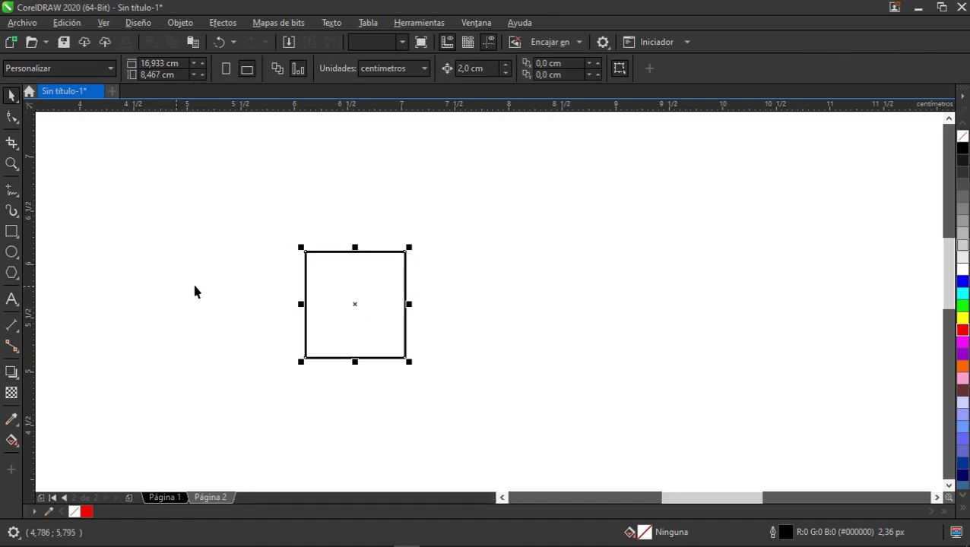
{"action": "left_click_drag", "start_coordinate": [389, 286], "coordinate": [426, 309]}
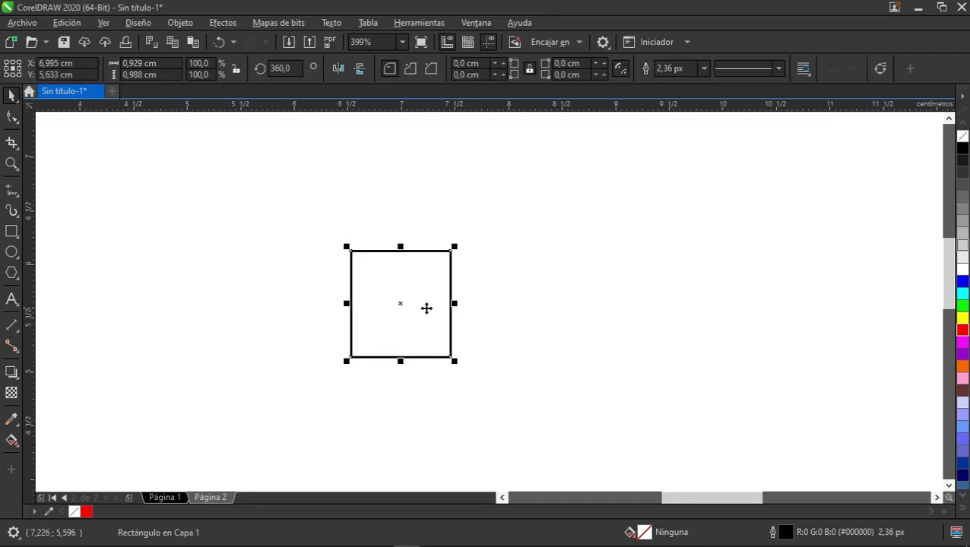
{"action": "left_click", "coordinate": [437, 243]}
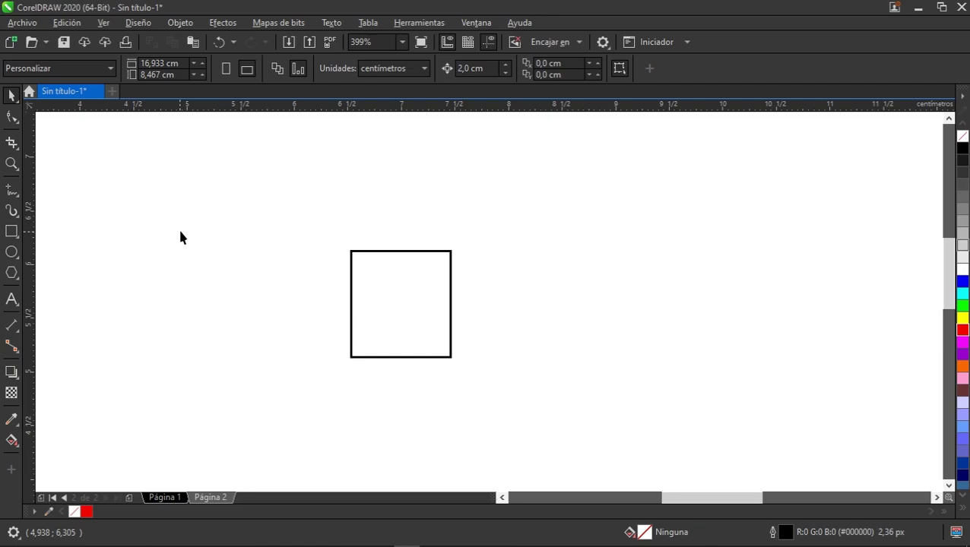
Make three progressively smaller copies of the rectangle, two overlapping its right edge and one about 0.23 by 0.24 cm inside it.
{"action": "left_click", "coordinate": [11, 100]}
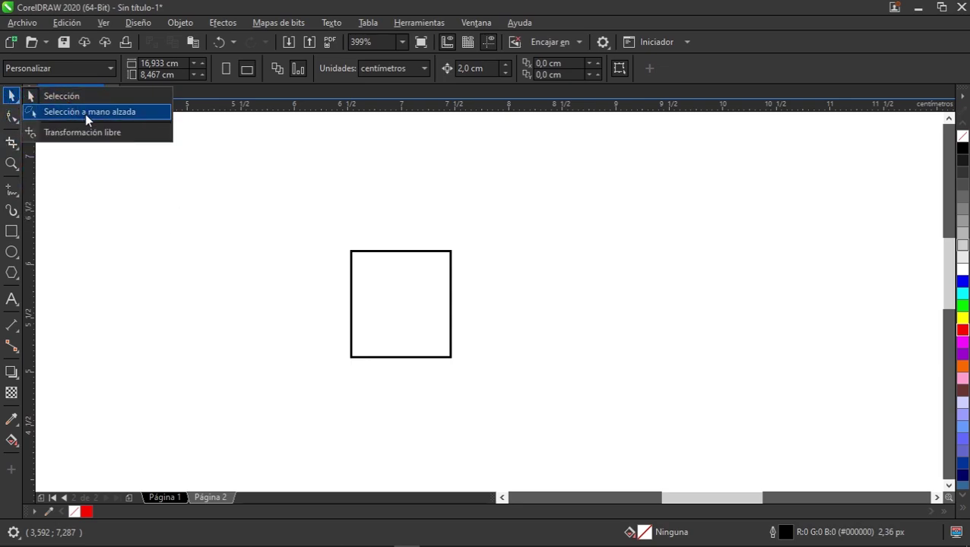
{"action": "left_click", "coordinate": [87, 112]}
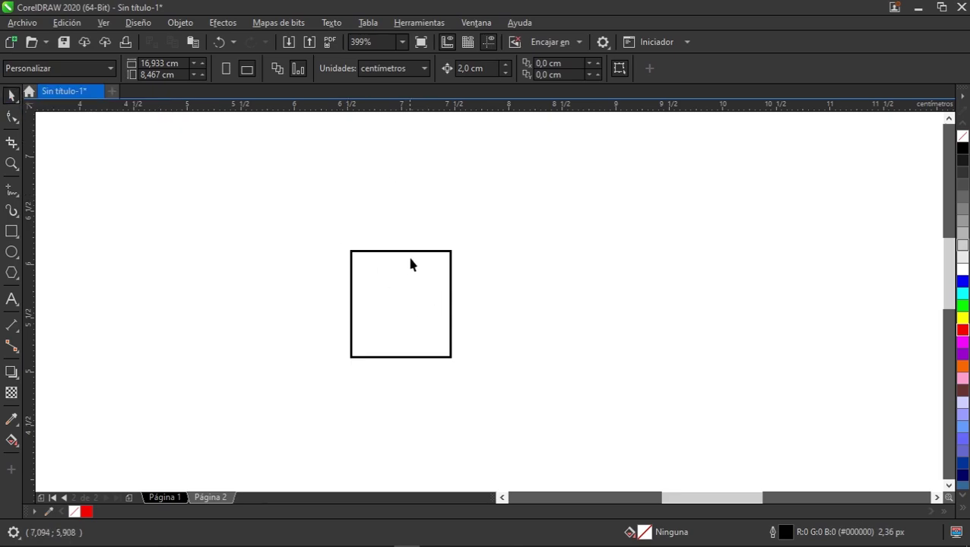
{"action": "left_click_drag", "start_coordinate": [405, 302], "coordinate": [513, 259]}
{"action": "left_click_drag", "start_coordinate": [572, 204], "coordinate": [419, 317]}
{"action": "left_click", "coordinate": [517, 303]}
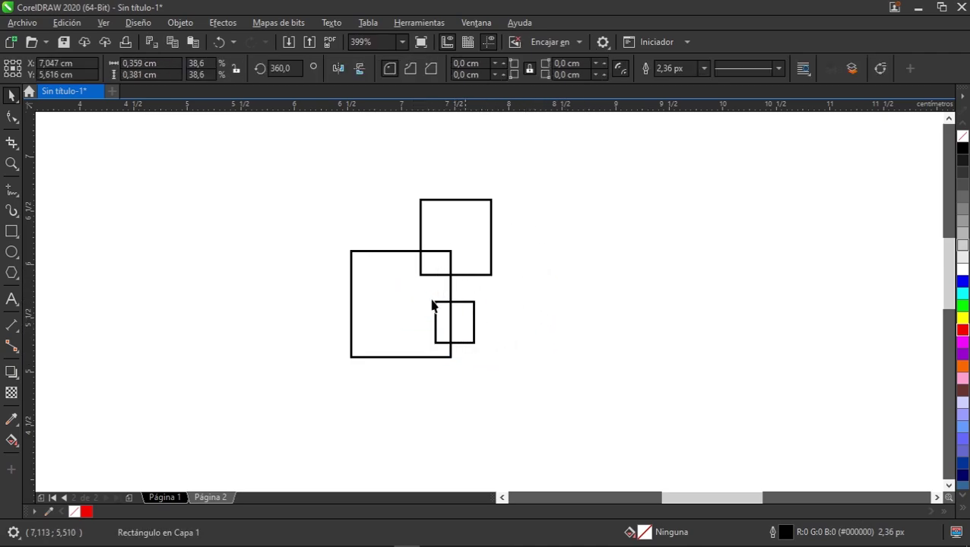
{"action": "left_click_drag", "start_coordinate": [432, 282], "coordinate": [419, 299]}
{"action": "left_click", "coordinate": [405, 301]}
{"action": "left_click", "coordinate": [478, 249]}
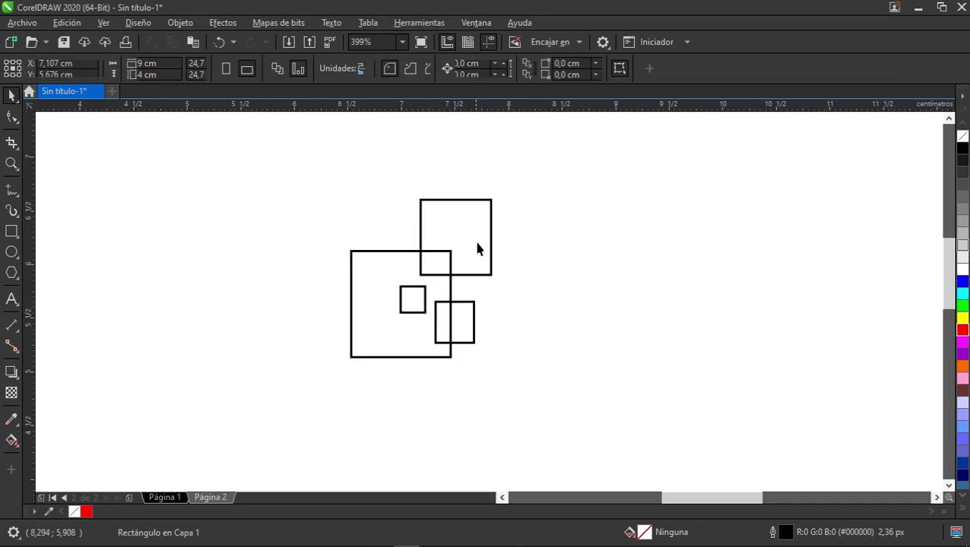
Switch to freehand selection and select the smallest rectangle inside the large one.
{"action": "left_click", "coordinate": [12, 96]}
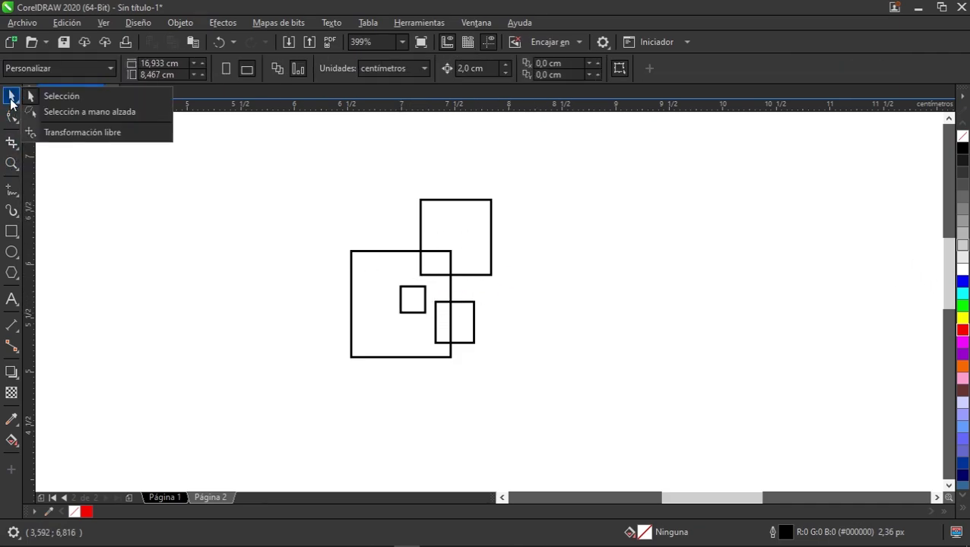
{"action": "left_click", "coordinate": [84, 112]}
{"action": "mouse_move", "coordinate": [503, 287]}
{"action": "left_mouse_down"}
{"action": "mouse_move", "coordinate": [432, 269]}
{"action": "mouse_move", "coordinate": [392, 278]}
{"action": "left_mouse_up"}
{"action": "left_click_drag", "start_coordinate": [424, 332], "coordinate": [493, 301]}
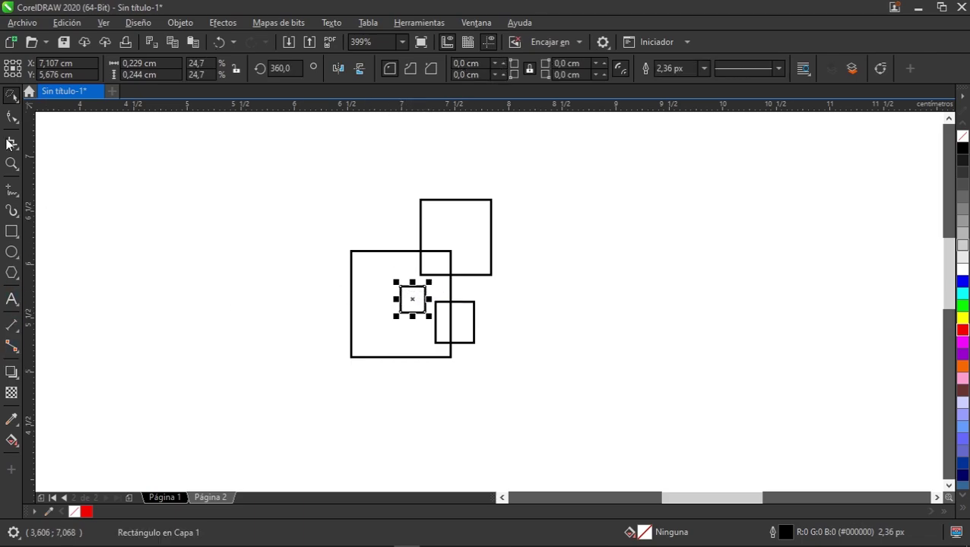
Outline the two smallest rectangles with a freehand selection, delete them, and select the large rectangle.
{"action": "left_click", "coordinate": [12, 164]}
{"action": "left_click_drag", "start_coordinate": [323, 187], "coordinate": [515, 379]}
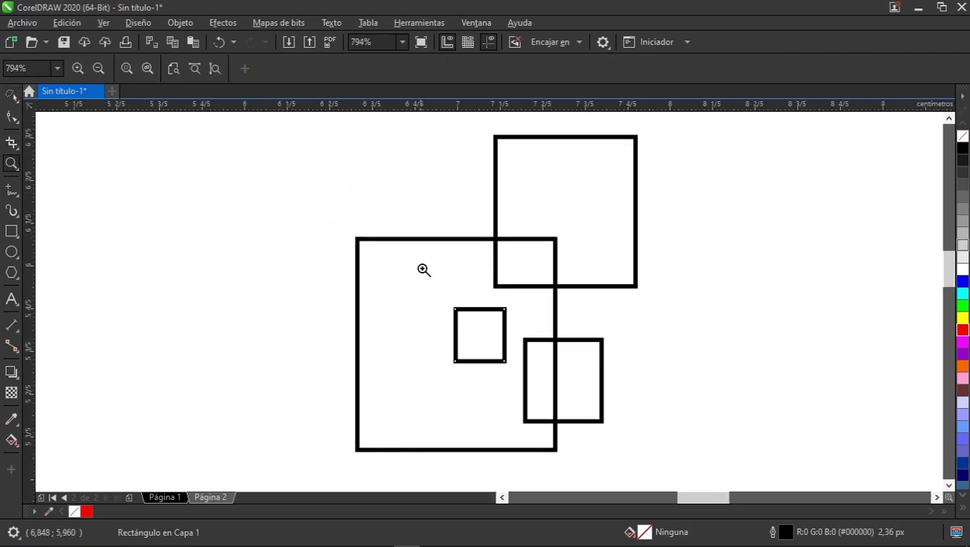
{"action": "left_click", "coordinate": [12, 95]}
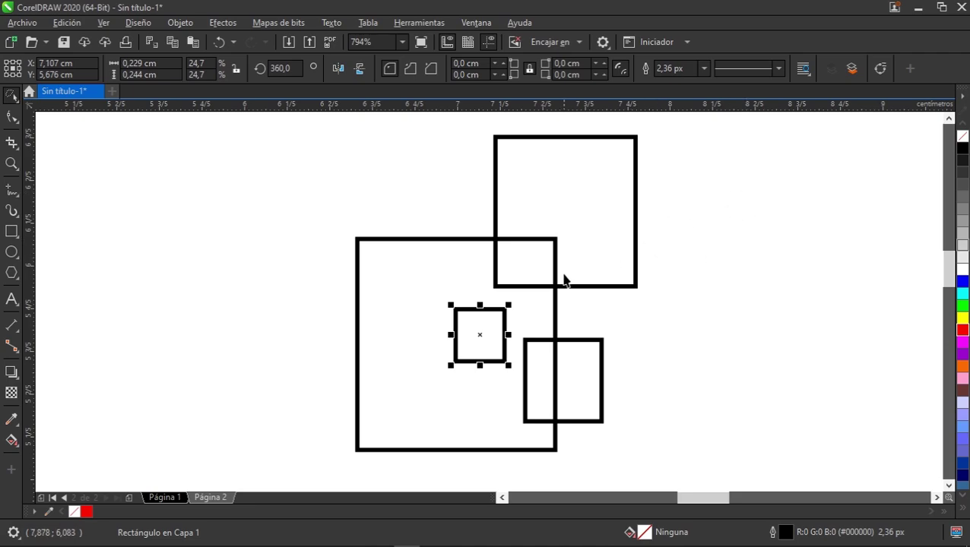
{"action": "mouse_move", "coordinate": [745, 219]}
{"action": "left_mouse_down"}
{"action": "mouse_move", "coordinate": [695, 213]}
{"action": "mouse_move", "coordinate": [489, 210]}
{"action": "mouse_move", "coordinate": [322, 251]}
{"action": "mouse_move", "coordinate": [269, 295]}
{"action": "mouse_move", "coordinate": [272, 336]}
{"action": "mouse_move", "coordinate": [325, 432]}
{"action": "mouse_move", "coordinate": [379, 471]}
{"action": "mouse_move", "coordinate": [484, 477]}
{"action": "mouse_move", "coordinate": [566, 448]}
{"action": "left_mouse_up"}
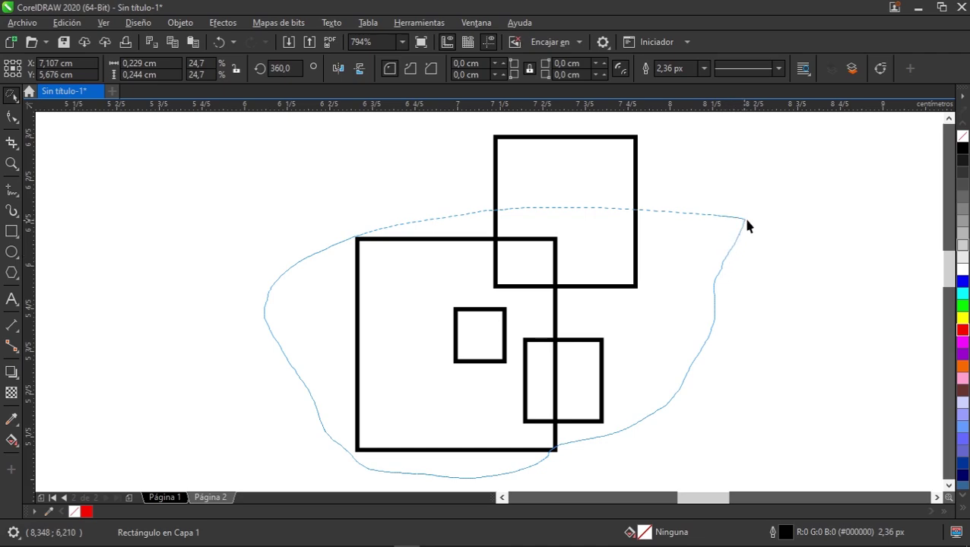
{"action": "left_click_drag", "start_coordinate": [747, 225], "coordinate": [741, 230]}
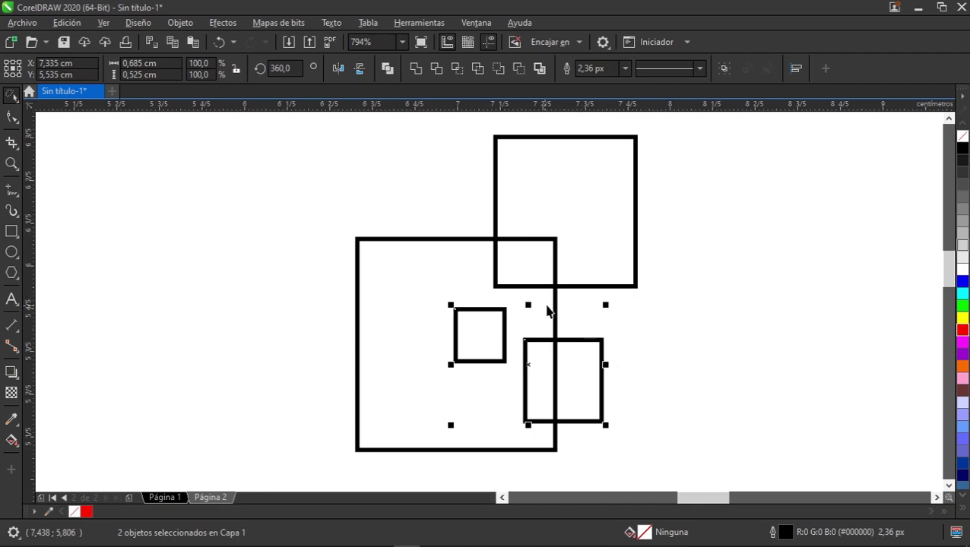
{"action": "key", "text": "Delete"}
{"action": "left_click", "coordinate": [463, 383]}
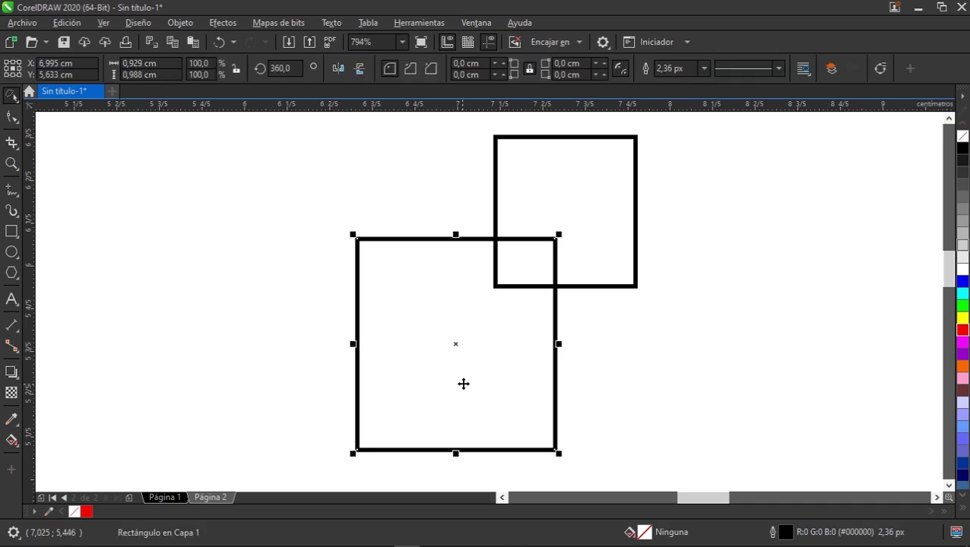
Delete the large rectangle and move the remaining one to about X 6.92 cm, Y 5.74 cm.
{"action": "key", "text": "Delete"}
{"action": "left_click_drag", "start_coordinate": [589, 288], "coordinate": [390, 355]}
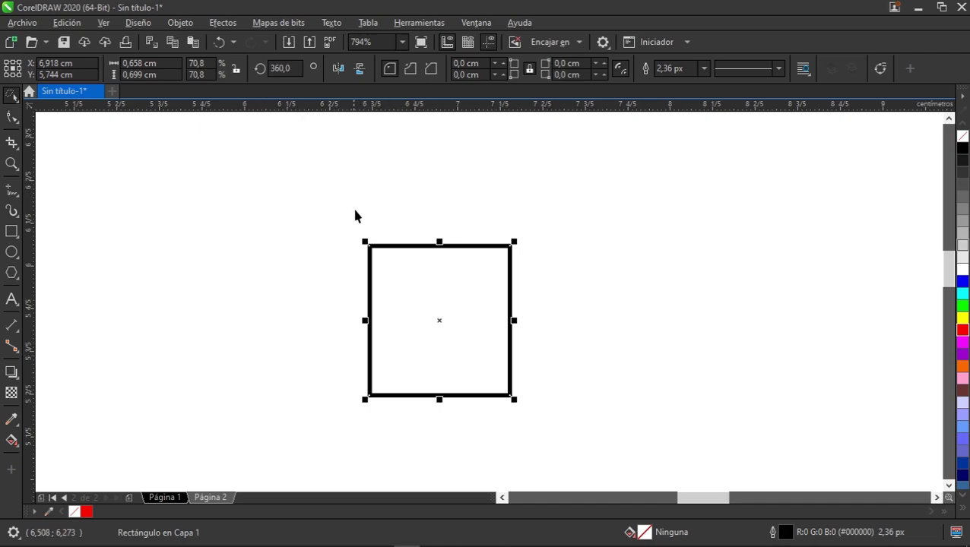
Scale the rectangle about its centre with the Free Transform tool to about 0.76 by 0.83 cm.
{"action": "left_click", "coordinate": [11, 120]}
{"action": "mouse_move", "coordinate": [10, 95]}
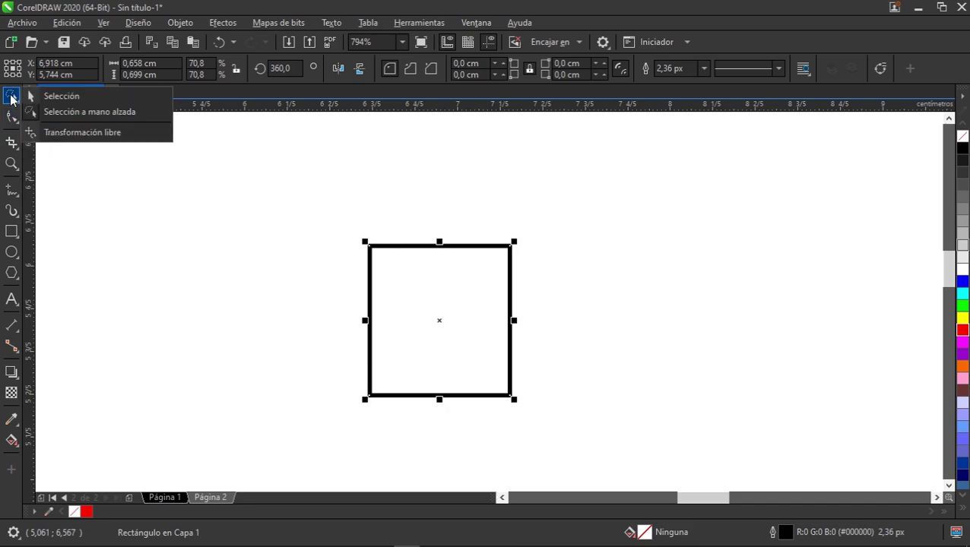
{"action": "left_click", "coordinate": [64, 134]}
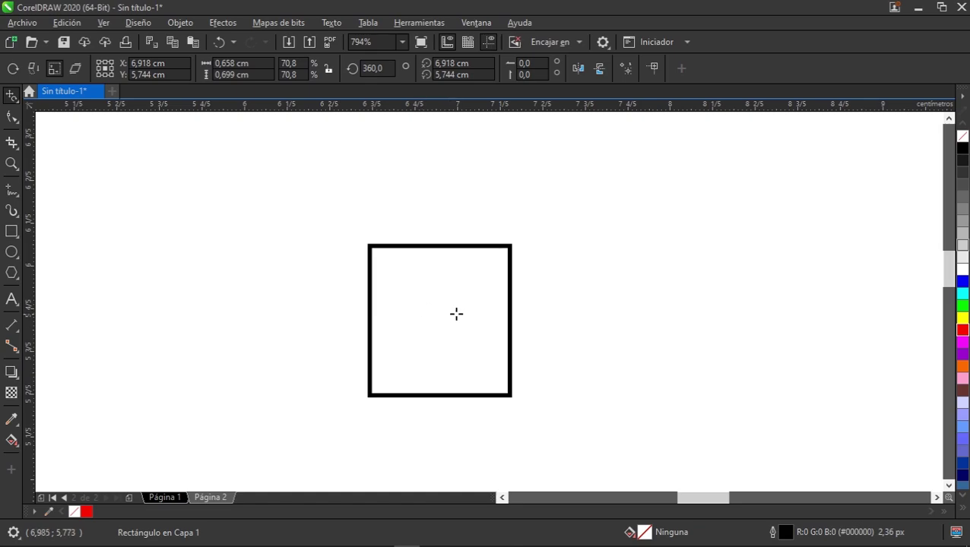
{"action": "left_click_drag", "start_coordinate": [440, 321], "coordinate": [524, 210]}
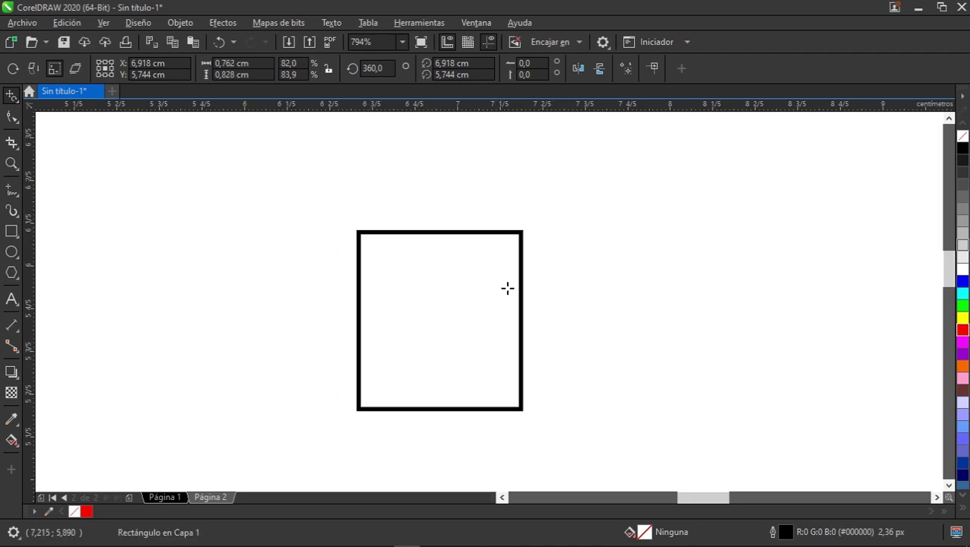
Return to the normal Selection tool, enlarge the rectangle to about 1.62 by 1.05 cm, and deselect it.
{"action": "left_click", "coordinate": [12, 96]}
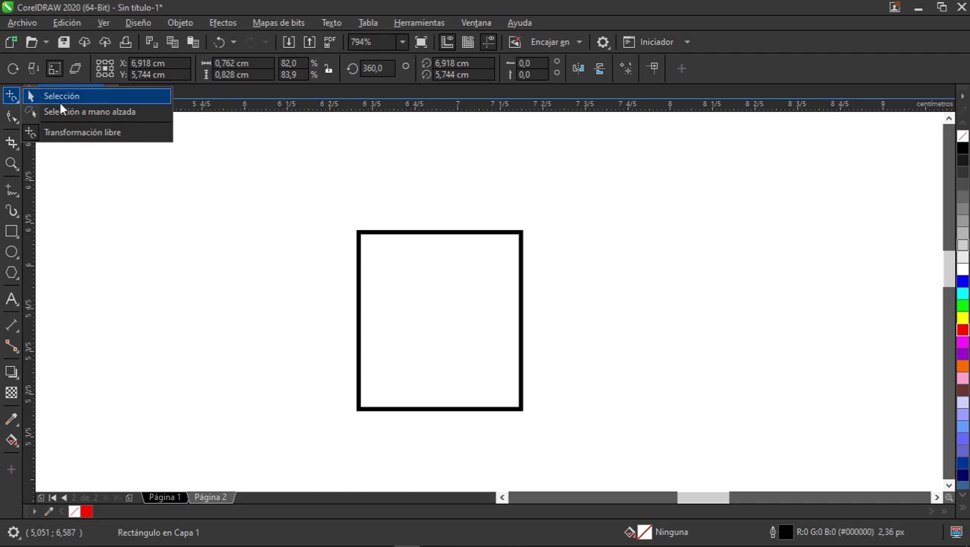
{"action": "left_click", "coordinate": [61, 99]}
{"action": "left_click_drag", "start_coordinate": [523, 228], "coordinate": [567, 182]}
{"action": "left_click_drag", "start_coordinate": [568, 296], "coordinate": [707, 298]}
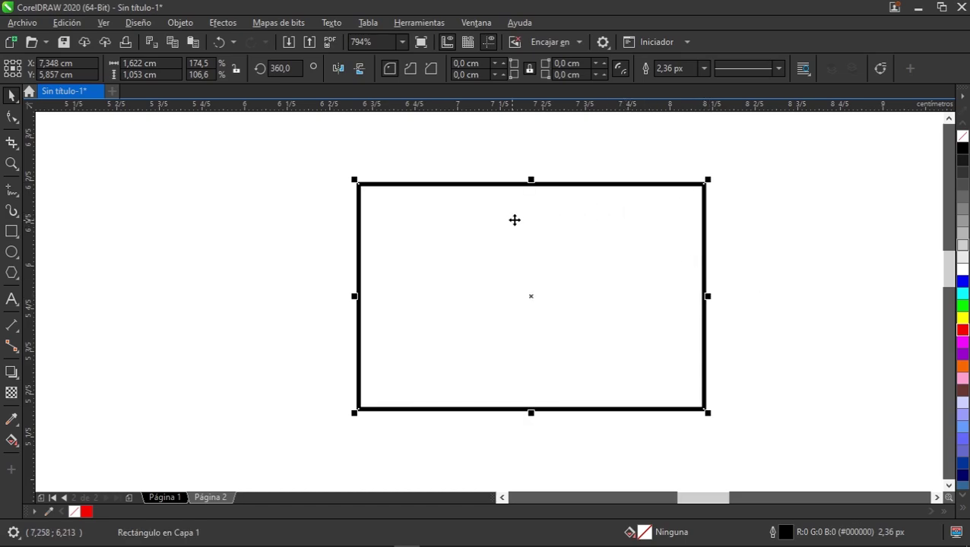
{"action": "left_click", "coordinate": [259, 237]}
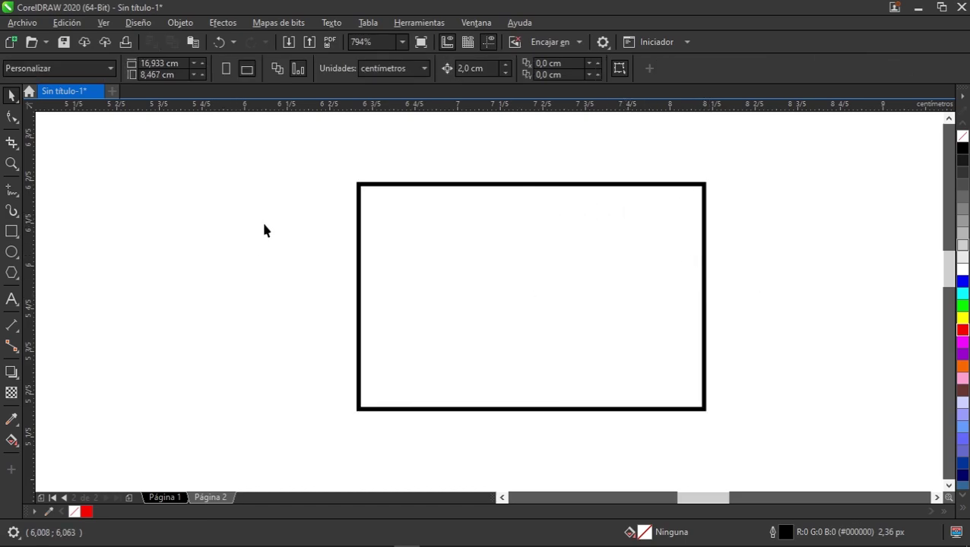
Delete the rectangle and draw a new one about 1.24 by 1.21 cm, centred at about X 6.80 cm, Y 5.85 cm.
{"action": "left_click_drag", "start_coordinate": [815, 321], "coordinate": [846, 472]}
{"action": "key", "text": "Delete"}
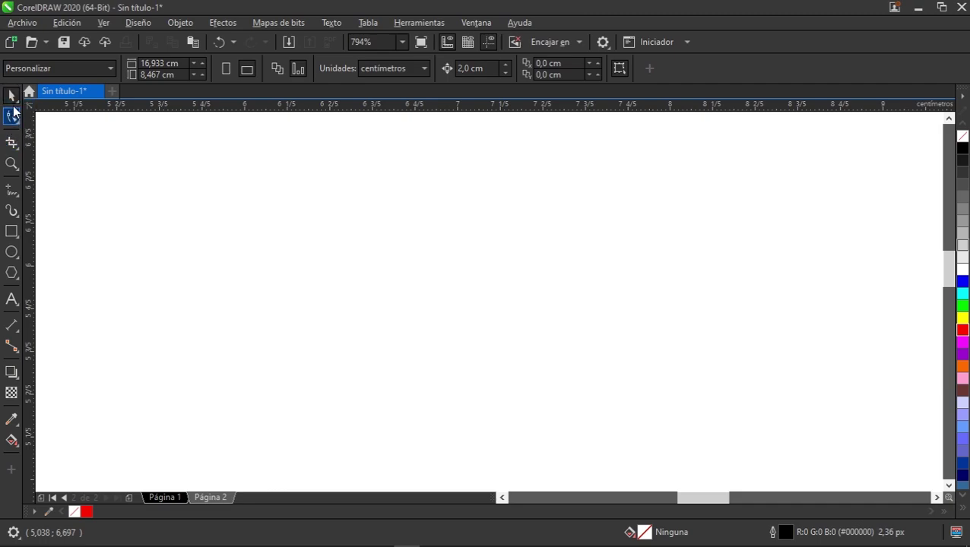
{"action": "left_click", "coordinate": [11, 231]}
{"action": "left_click_drag", "start_coordinate": [251, 167], "coordinate": [516, 425]}
{"action": "left_click", "coordinate": [11, 94]}
{"action": "left_click_drag", "start_coordinate": [437, 263], "coordinate": [469, 266]}
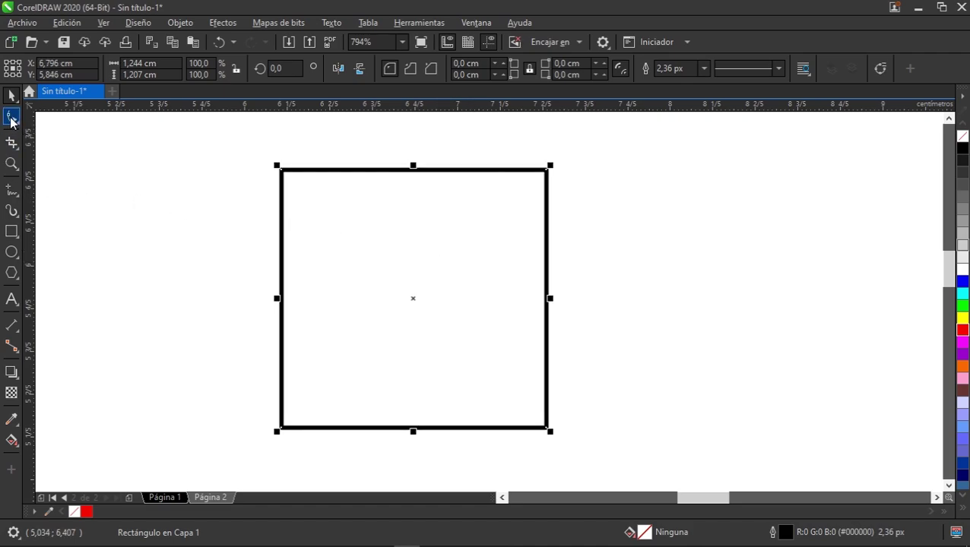
Round the rectangle's corners with the Shape tool, about 0.18 cm at the upper-left corner and 0.38 cm at the other three.
{"action": "left_click", "coordinate": [11, 119]}
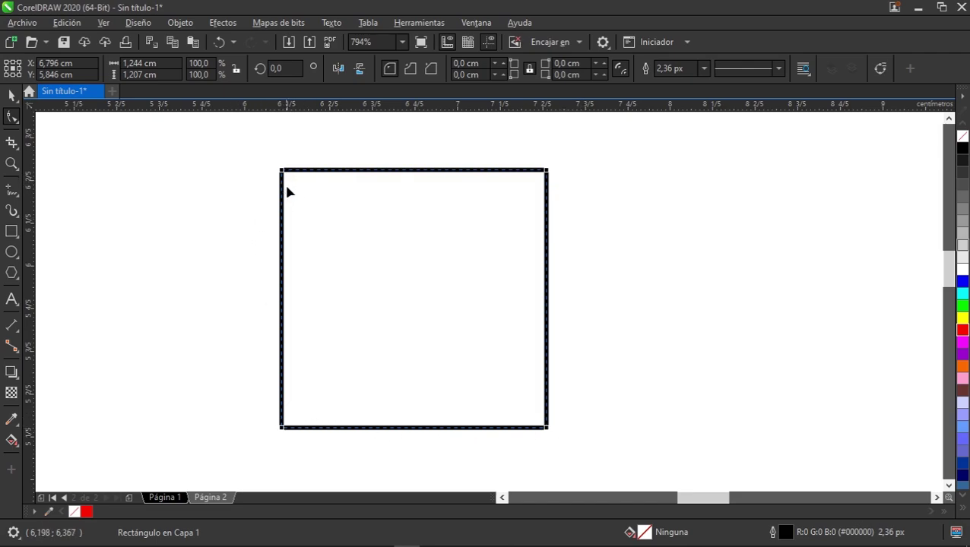
{"action": "left_click_drag", "start_coordinate": [283, 177], "coordinate": [281, 260]}
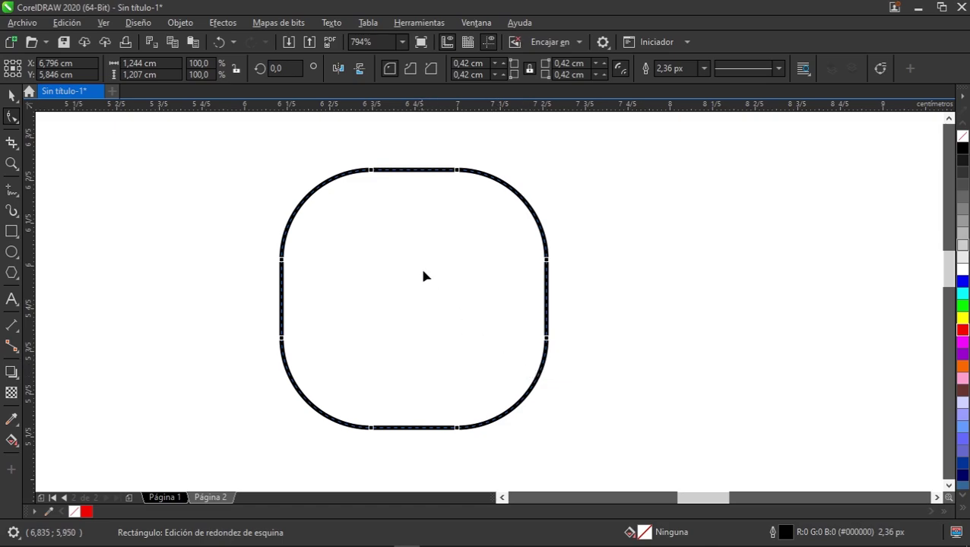
{"action": "left_click_drag", "start_coordinate": [281, 259], "coordinate": [281, 240]}
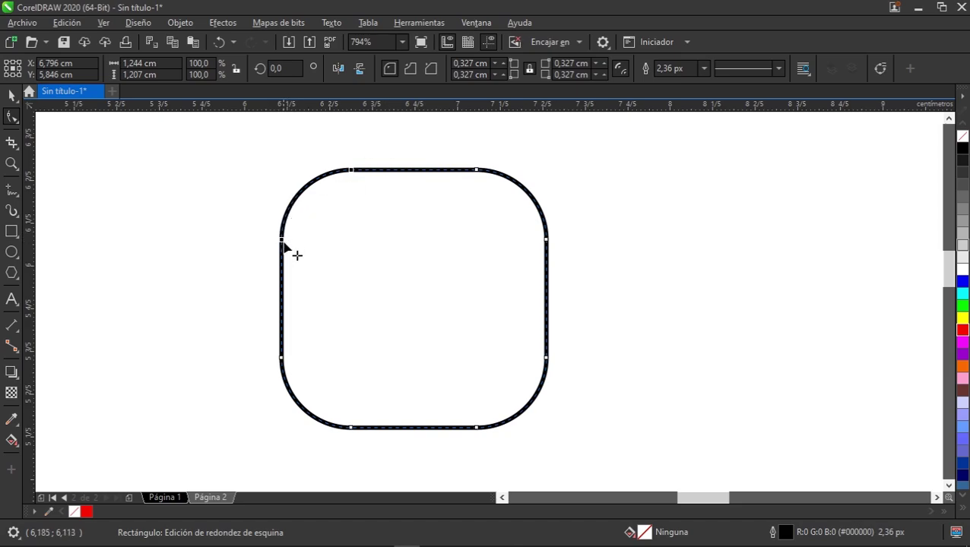
{"action": "left_click_drag", "start_coordinate": [281, 241], "coordinate": [279, 198]}
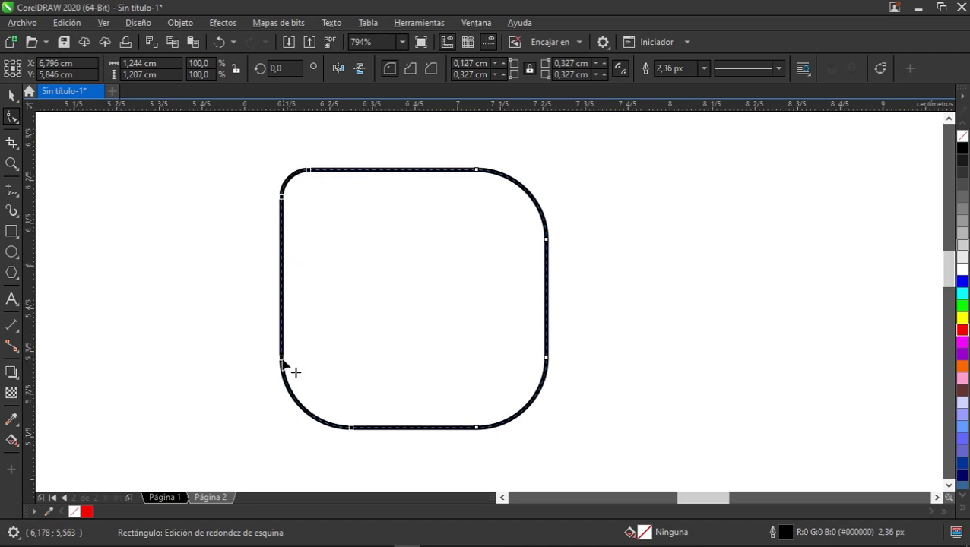
{"action": "mouse_move", "coordinate": [286, 362]}
{"action": "left_mouse_down"}
{"action": "mouse_move", "coordinate": [277, 390]}
{"action": "mouse_move", "coordinate": [289, 348]}
{"action": "left_mouse_up"}
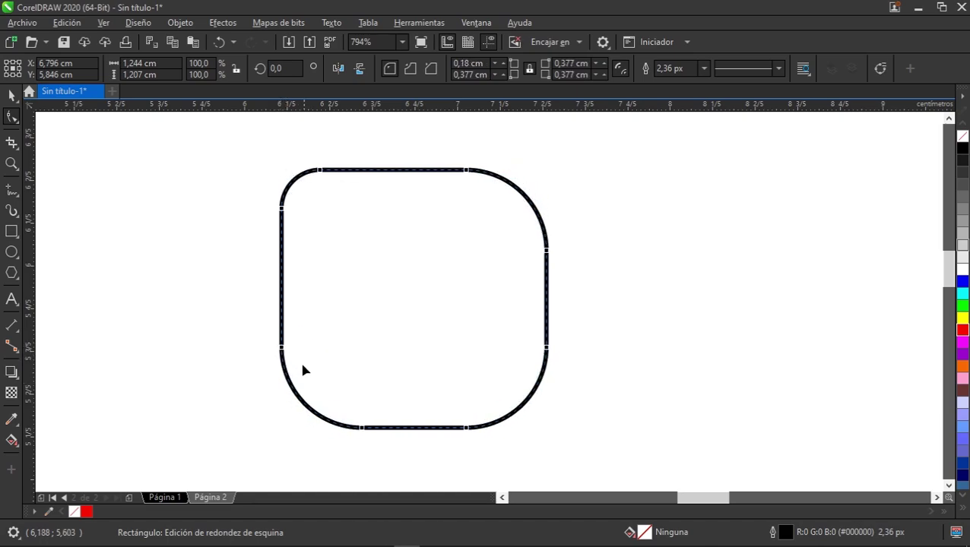
Undo all the corner rounding on the rectangle.
{"action": "left_click", "coordinate": [12, 95]}
{"action": "key", "text": "ctrl+z"}
{"action": "key", "text": "ctrl+z"}
{"action": "key", "text": "ctrl+z"}
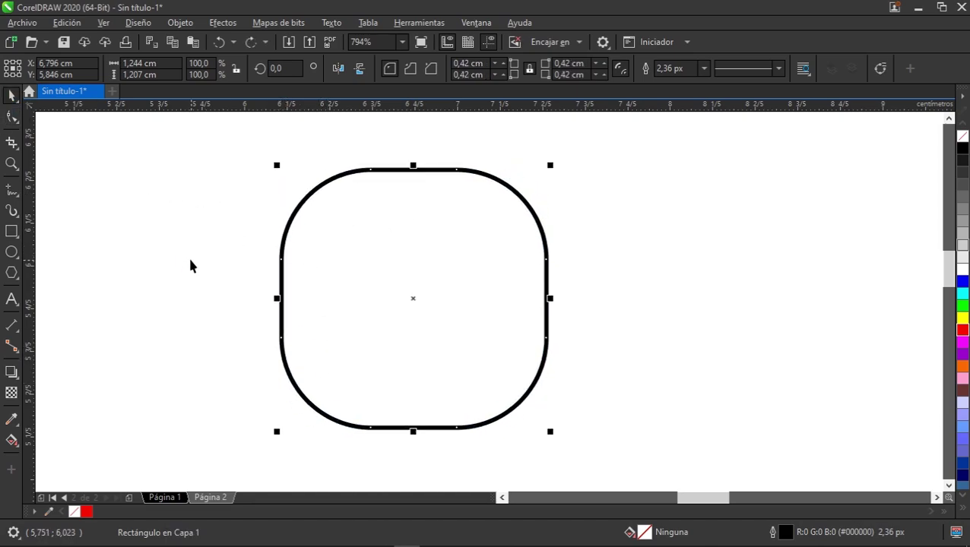
Round only the rectangle's two left corners to about 0.44 cm with the Shape tool, and undo it.
{"action": "left_click", "coordinate": [10, 119]}
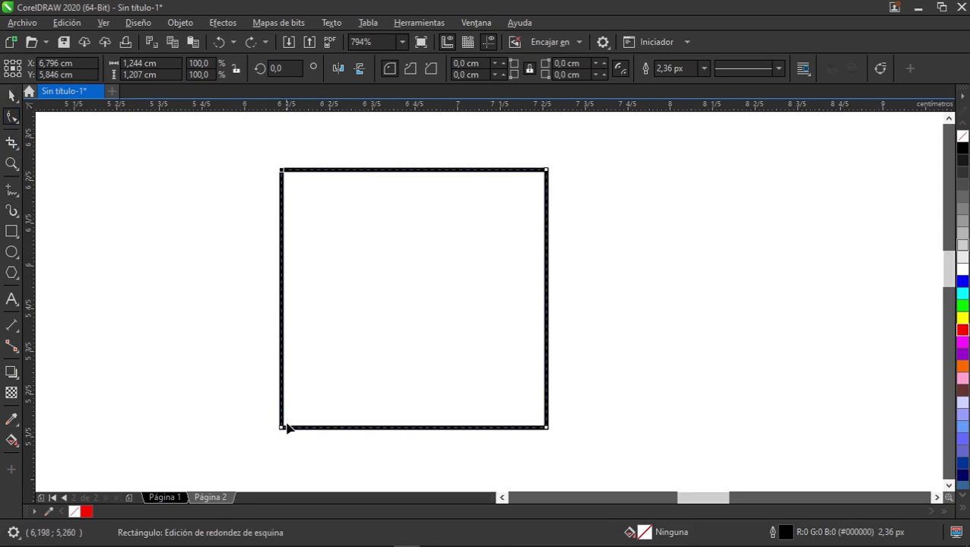
{"action": "left_click_drag", "start_coordinate": [282, 171], "coordinate": [374, 171]}
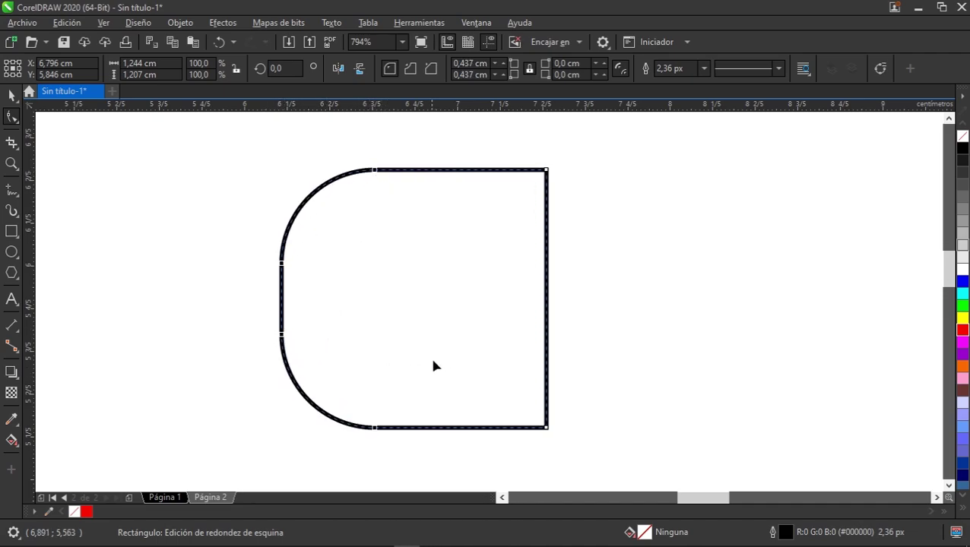
{"action": "key", "text": "ctrl+z"}
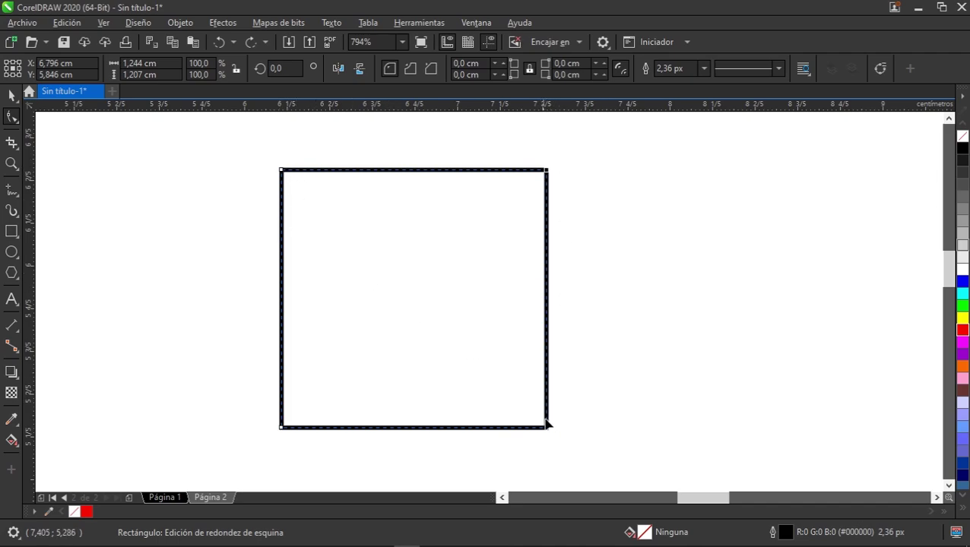
Round every corner of the rectangle except the upper-left one to about 0.60 cm, forming a teardrop shape.
{"action": "left_click_drag", "start_coordinate": [281, 429], "coordinate": [298, 280]}
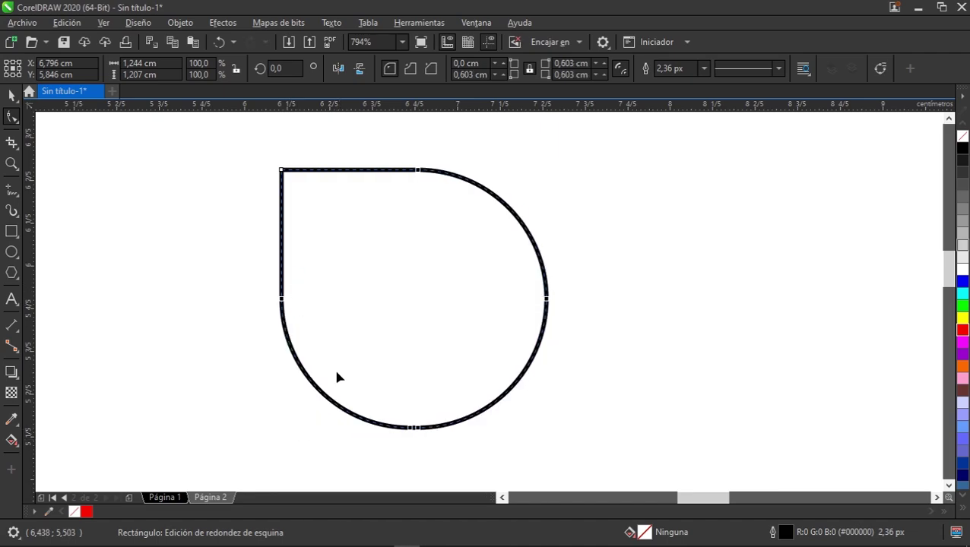
{"action": "left_click", "coordinate": [11, 95]}
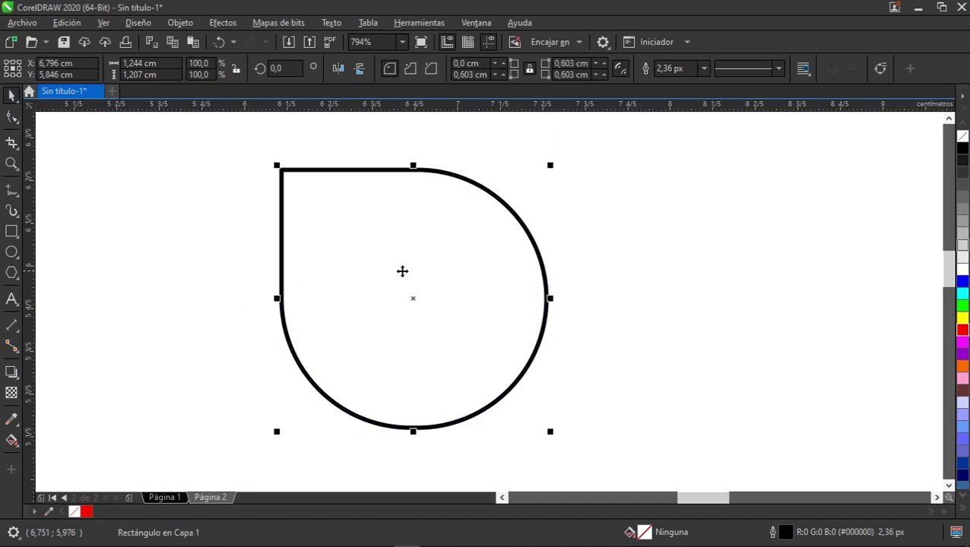
{"action": "left_click", "coordinate": [12, 117]}
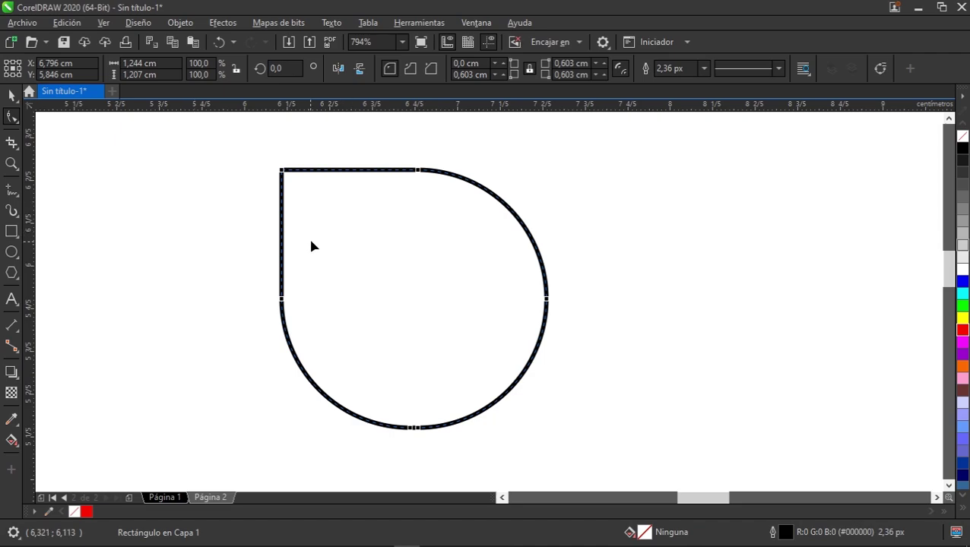
Draw a circle beside the teardrop, enlarge it to about 1.2 cm, and centre it at about X 8.08 cm, Y 5.87 cm.
{"action": "left_click", "coordinate": [12, 251]}
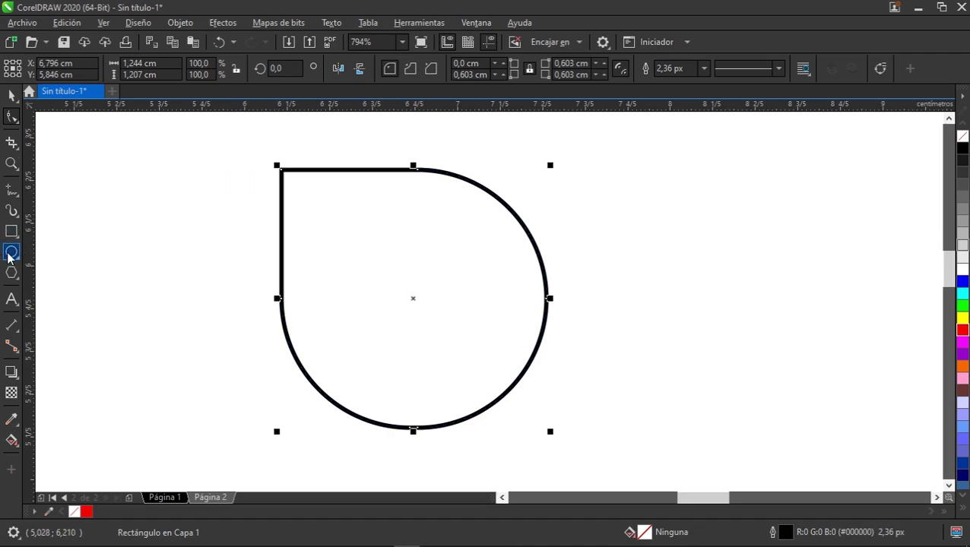
{"action": "mouse_move", "coordinate": [649, 173]}
{"action": "left_mouse_down"}
{"action": "mouse_move", "coordinate": [833, 339]}
{"action": "mouse_move", "coordinate": [863, 393]}
{"action": "left_mouse_up"}
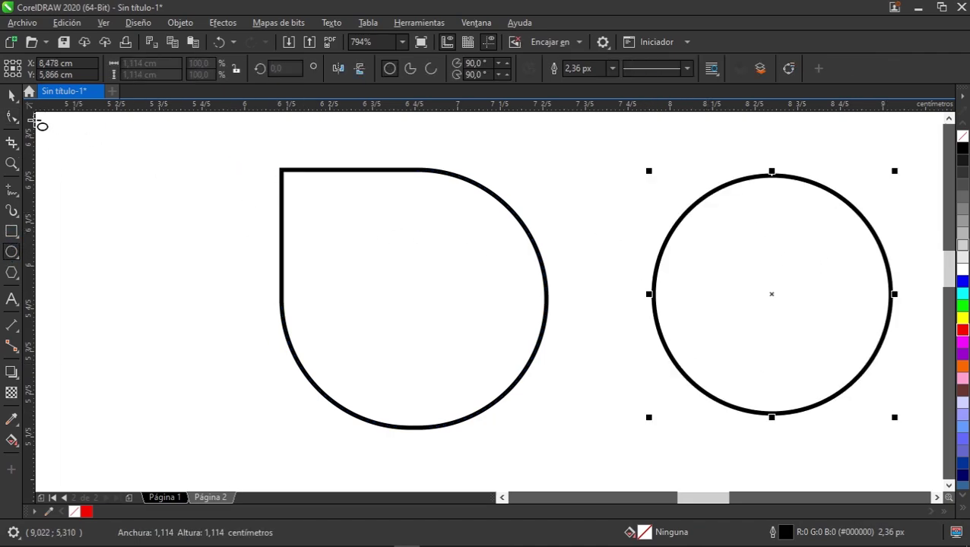
{"action": "key", "text": "space"}
{"action": "left_click_drag", "start_coordinate": [840, 268], "coordinate": [754, 268]}
{"action": "left_click_drag", "start_coordinate": [811, 169], "coordinate": [830, 168]}
Open the circle into an arc from 90° to about 11.25° with the Shape tool.
{"action": "left_click", "coordinate": [12, 117]}
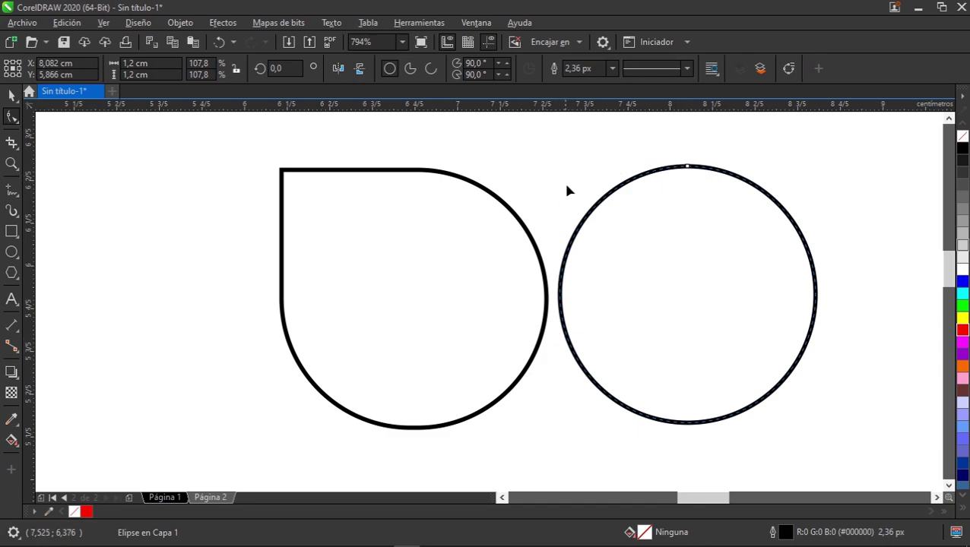
{"action": "left_click_drag", "start_coordinate": [689, 167], "coordinate": [780, 198]}
{"action": "left_click_drag", "start_coordinate": [817, 251], "coordinate": [813, 271]}
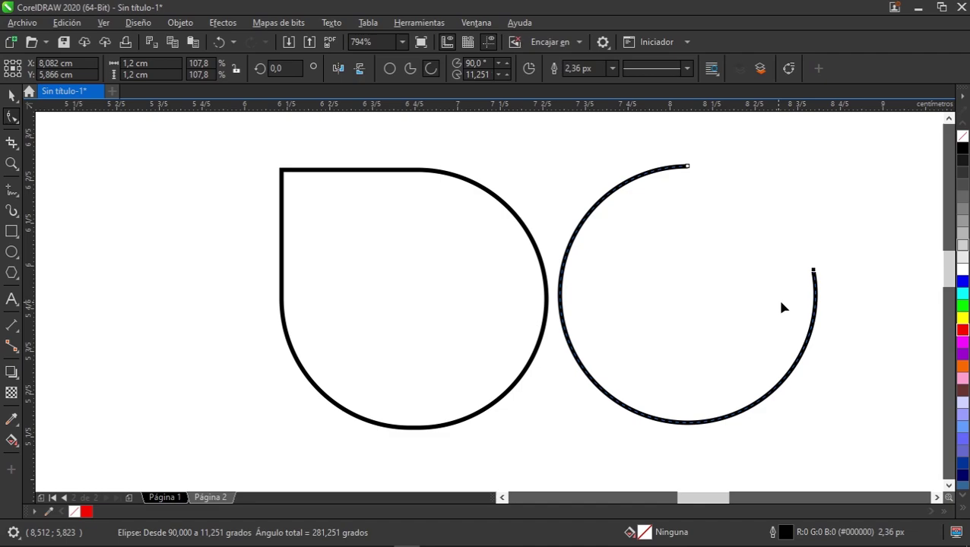
Draw a five-sided polygon about 0.99 by 0.94 cm and move it left of the teardrop, to about X 5.28 cm, Y 5.83 cm.
{"action": "left_click", "coordinate": [12, 273]}
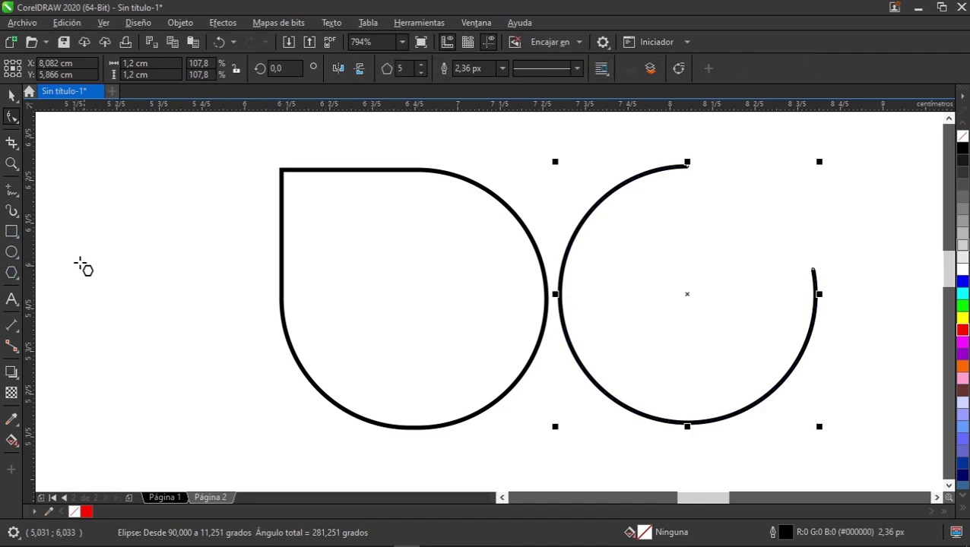
{"action": "left_click_drag", "start_coordinate": [129, 203], "coordinate": [348, 413]}
{"action": "left_click", "coordinate": [11, 93]}
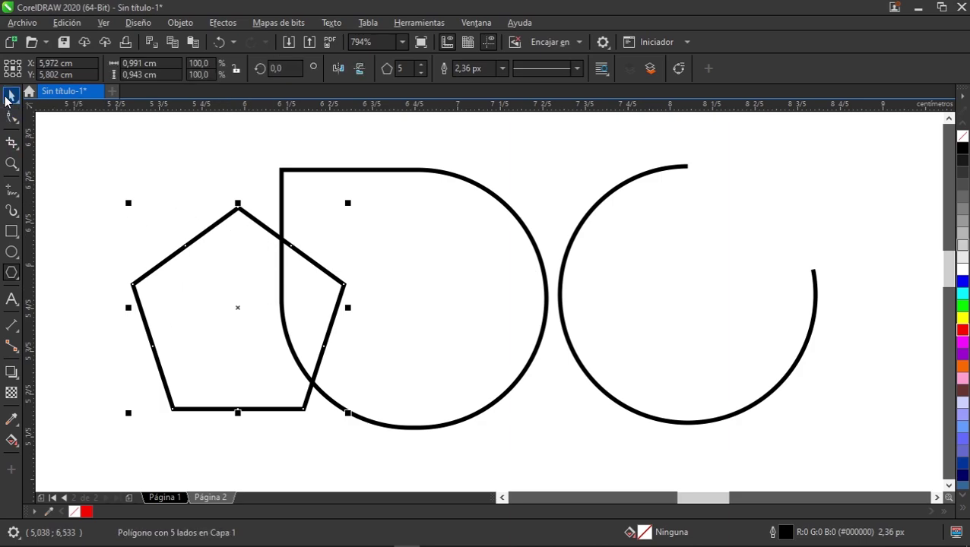
{"action": "left_click_drag", "start_coordinate": [228, 268], "coordinate": [166, 276]}
{"action": "triple_click", "coordinate": [502, 497]}
{"action": "left_click_drag", "start_coordinate": [462, 353], "coordinate": [411, 299]}
{"action": "left_click_drag", "start_coordinate": [470, 282], "coordinate": [420, 300]}
{"action": "left_click", "coordinate": [431, 292]}
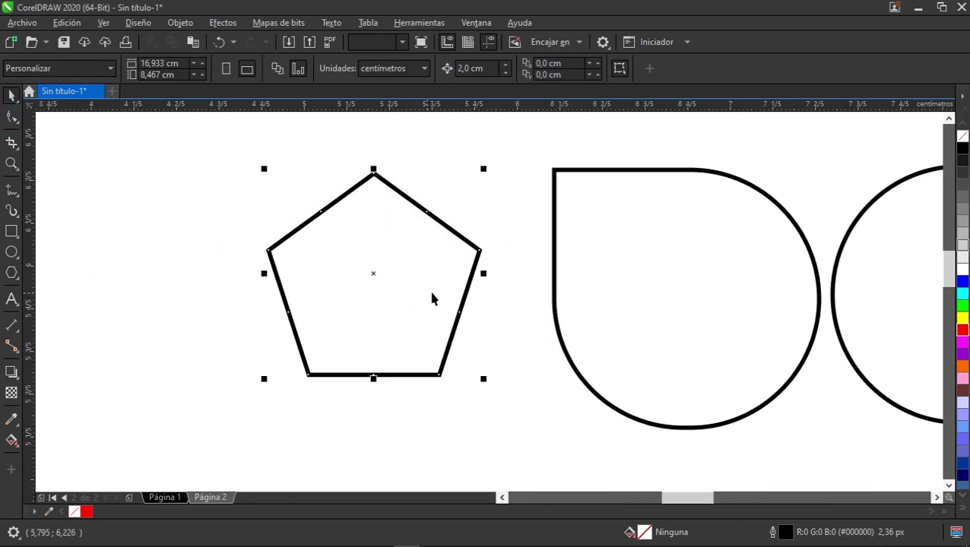
{"action": "left_click_drag", "start_coordinate": [423, 272], "coordinate": [413, 300]}
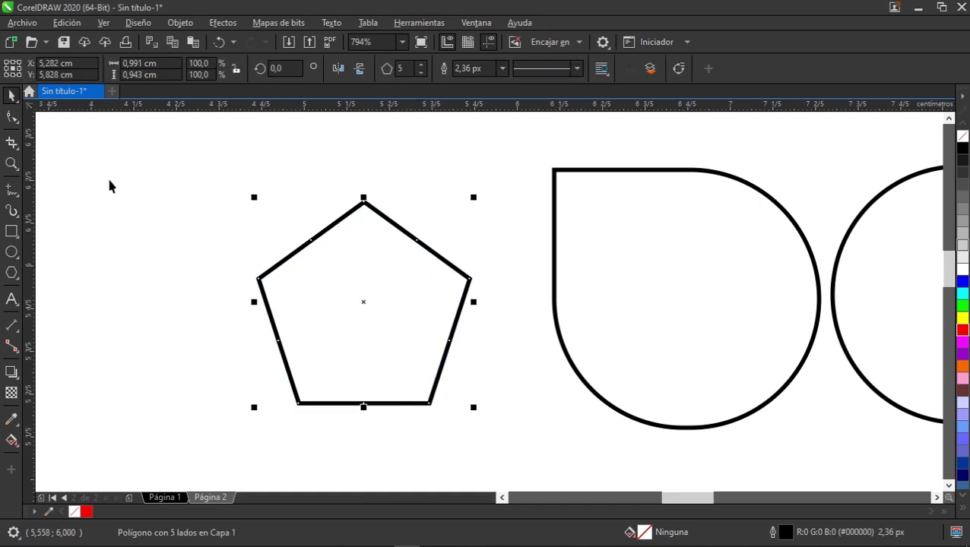
Pull the pentagon's upper-left edge node across to the opposite side with the Shape tool, and undo the distortion.
{"action": "left_click", "coordinate": [11, 117]}
{"action": "left_click_drag", "start_coordinate": [312, 243], "coordinate": [498, 226]}
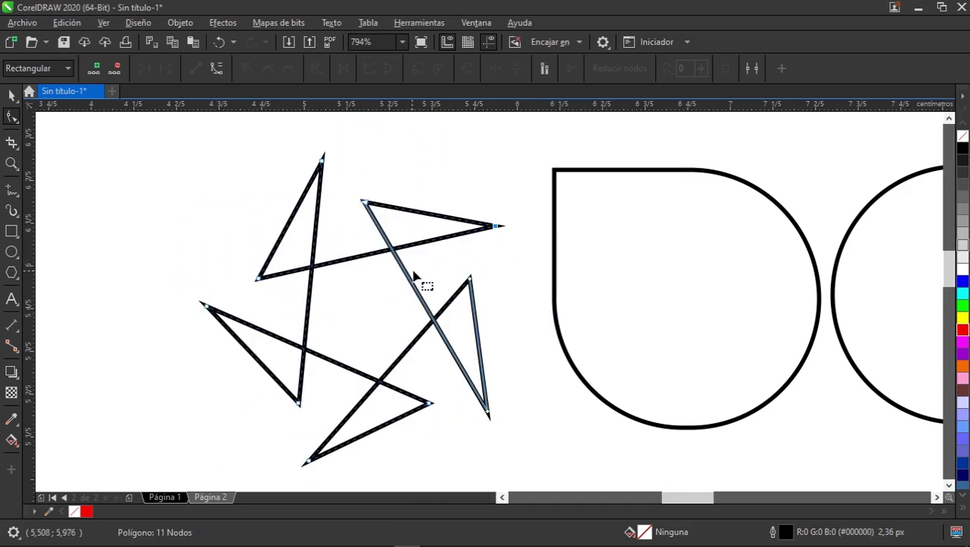
{"action": "key", "text": "ctrl+z"}
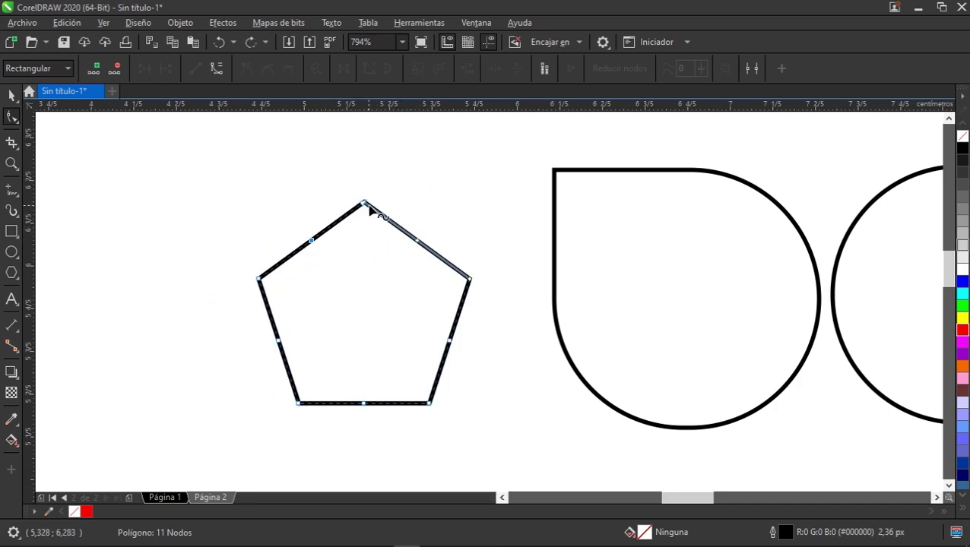
Pull the pentagon's upper-right edge node inward to form a five-pointed star, and return to the Selection tool.
{"action": "left_click_drag", "start_coordinate": [416, 241], "coordinate": [391, 275]}
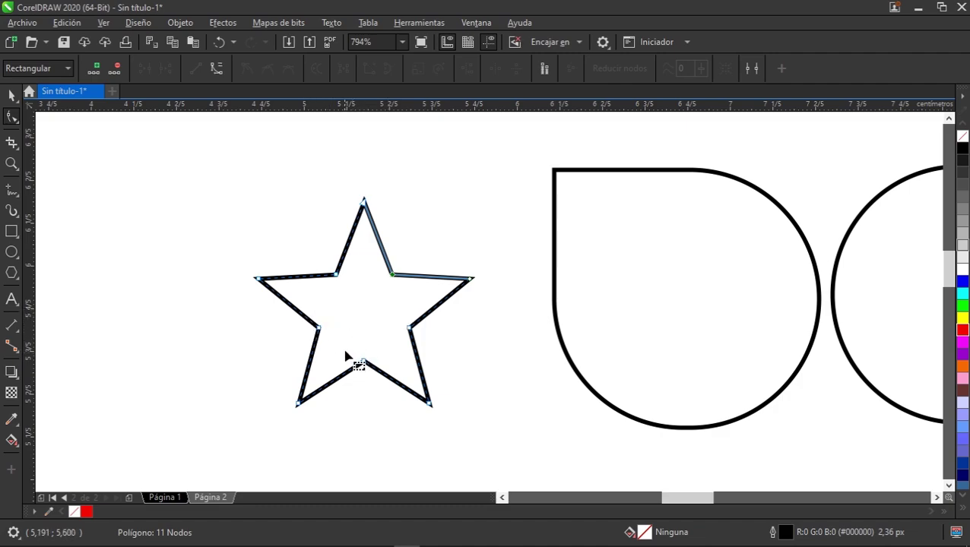
{"action": "left_click", "coordinate": [12, 94]}
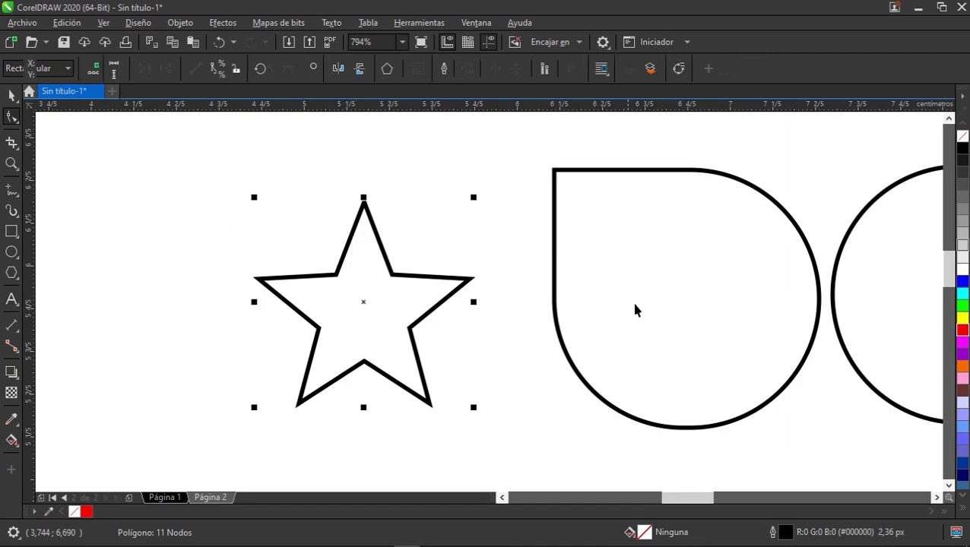
Delete all objects, draw a square about 1.02 cm wide centred at about X 5.77 cm, Y 5.89 cm, and activate the Shape tool.
{"action": "key", "text": "ctrl+a"}
{"action": "key", "text": "Delete"}
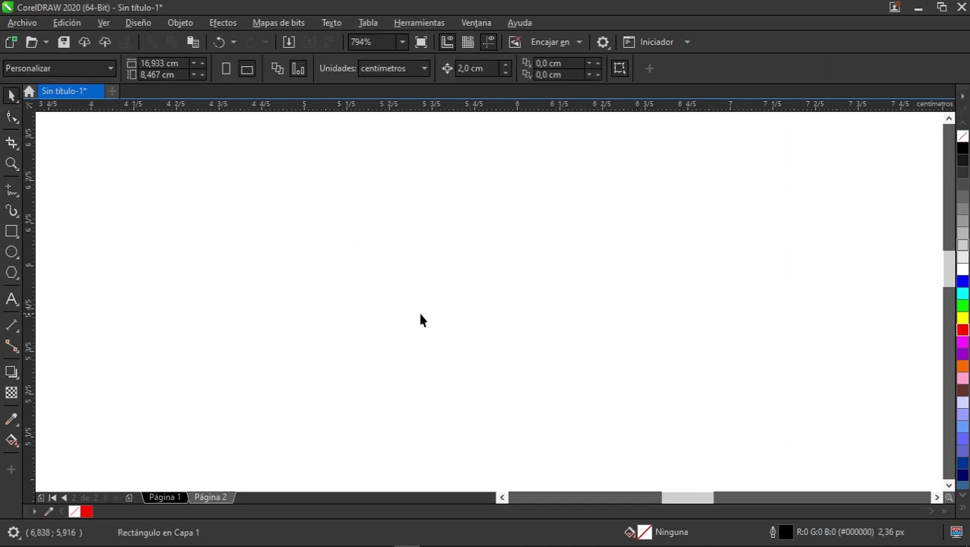
{"action": "key", "text": "F6"}
{"action": "left_click_drag", "start_coordinate": [353, 204], "coordinate": [574, 425]}
{"action": "key", "text": "space"}
{"action": "left_click_drag", "start_coordinate": [353, 313], "coordinate": [348, 288]}
{"action": "left_click", "coordinate": [11, 116]}
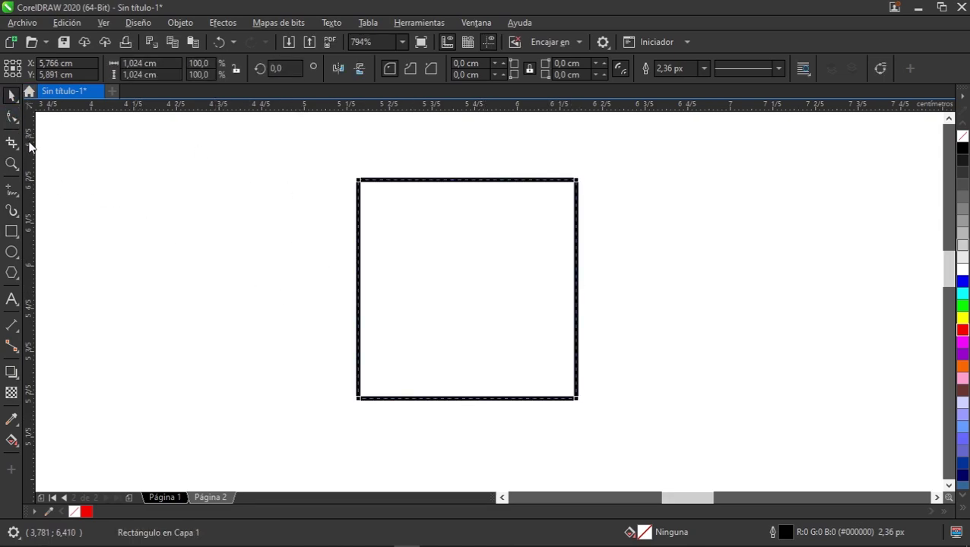
Convert the square to curves and reshape it into an irregular quadrilateral, moving the upper-left corner node inward and both right corner nodes outward.
{"action": "key", "text": "ctrl+q"}
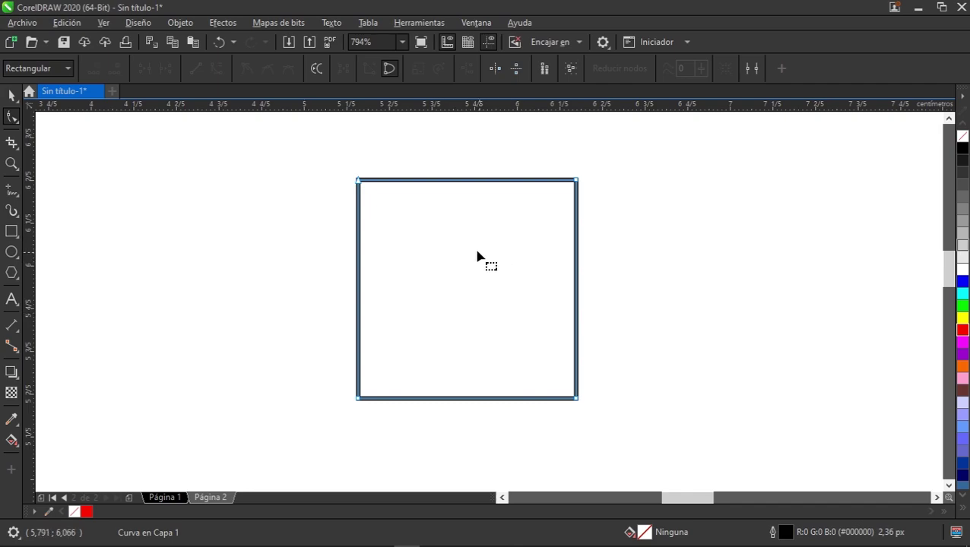
{"action": "left_click_drag", "start_coordinate": [360, 185], "coordinate": [437, 238]}
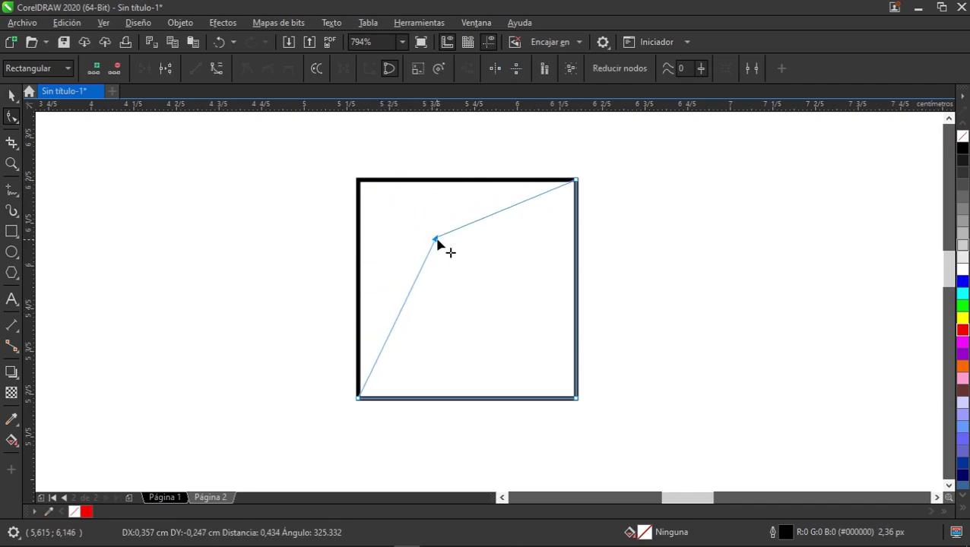
{"action": "left_click_drag", "start_coordinate": [578, 181], "coordinate": [707, 200]}
{"action": "left_click_drag", "start_coordinate": [577, 396], "coordinate": [669, 382]}
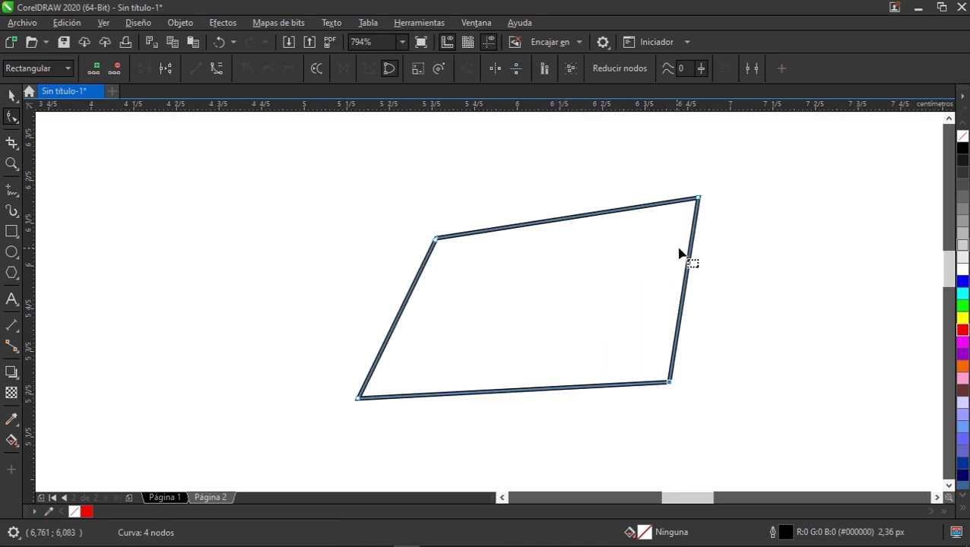
Convert the quadrilateral's top edge to a curve and bend it downward into a concave arc.
{"action": "right_click", "coordinate": [586, 219]}
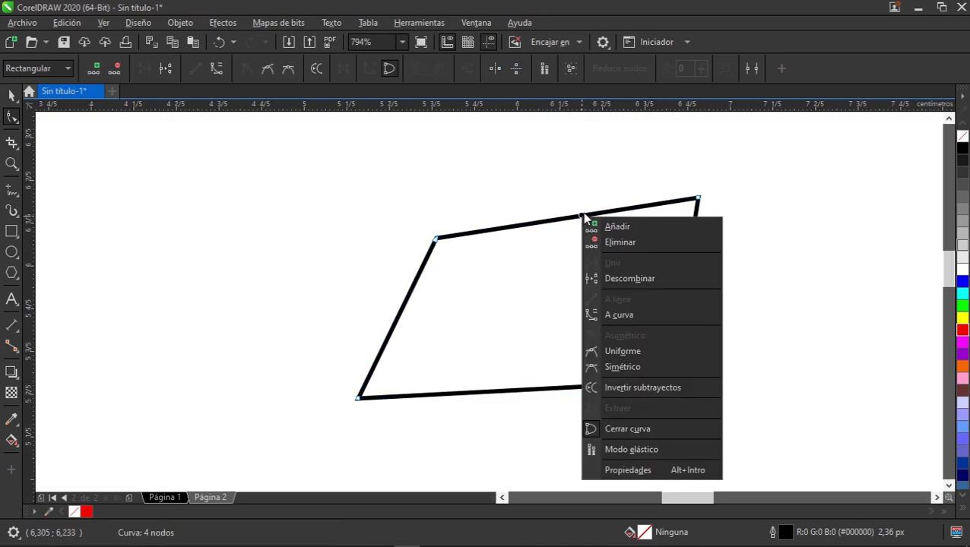
{"action": "left_click", "coordinate": [628, 320]}
{"action": "left_click_drag", "start_coordinate": [561, 223], "coordinate": [569, 269]}
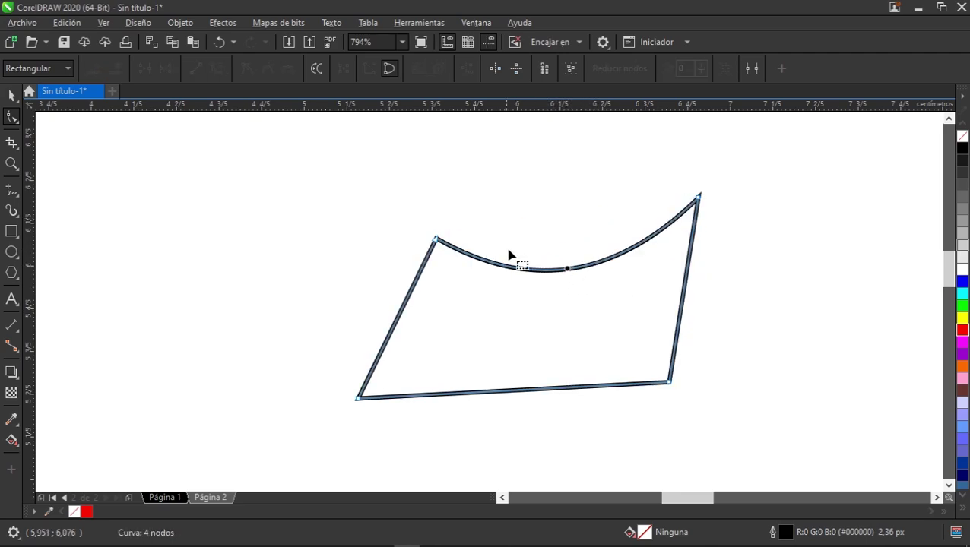
Adjust the top edge's curve handles into a wave, raised near the upper-left node and dipping towards the upper-right node.
{"action": "left_click", "coordinate": [437, 240]}
{"action": "left_click", "coordinate": [535, 295]}
{"action": "left_click", "coordinate": [439, 241]}
{"action": "left_click_drag", "start_coordinate": [544, 271], "coordinate": [575, 220]}
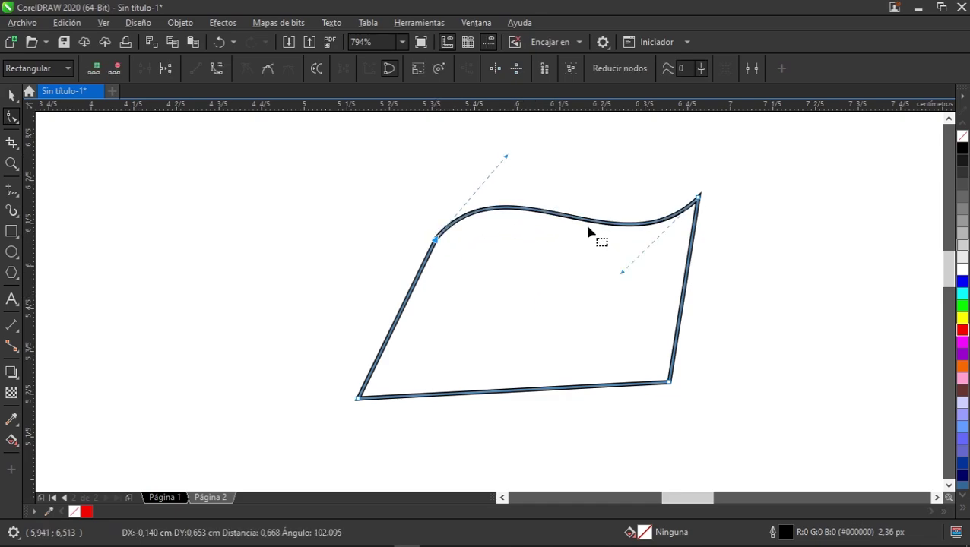
{"action": "left_click_drag", "start_coordinate": [622, 272], "coordinate": [580, 333]}
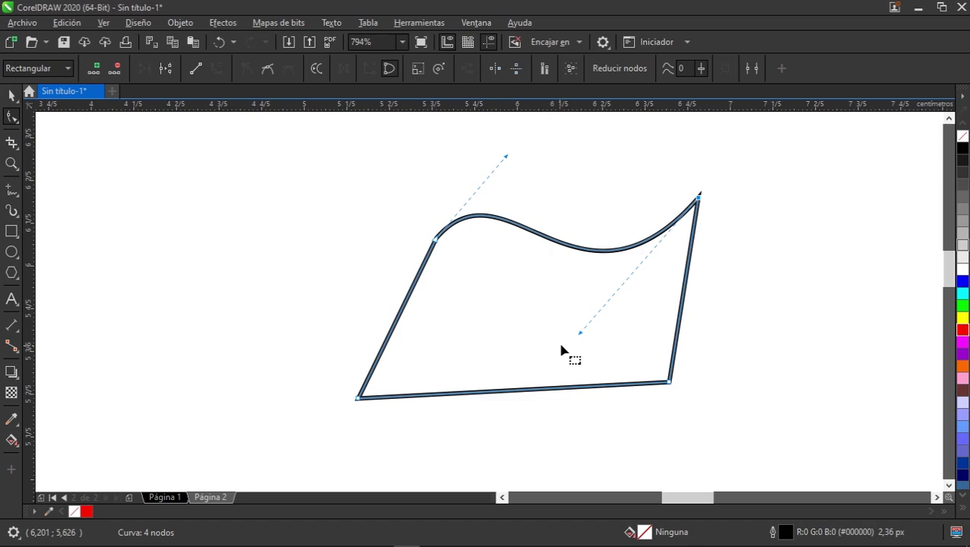
Break the wavy top edge apart near its middle, pull the new end node upward, and undo the split.
{"action": "right_click", "coordinate": [573, 249]}
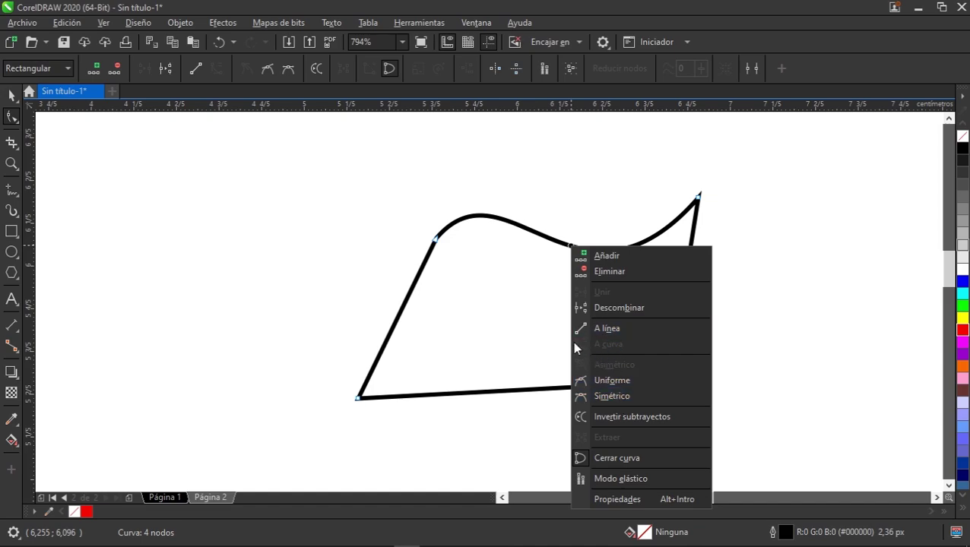
{"action": "left_click", "coordinate": [619, 318]}
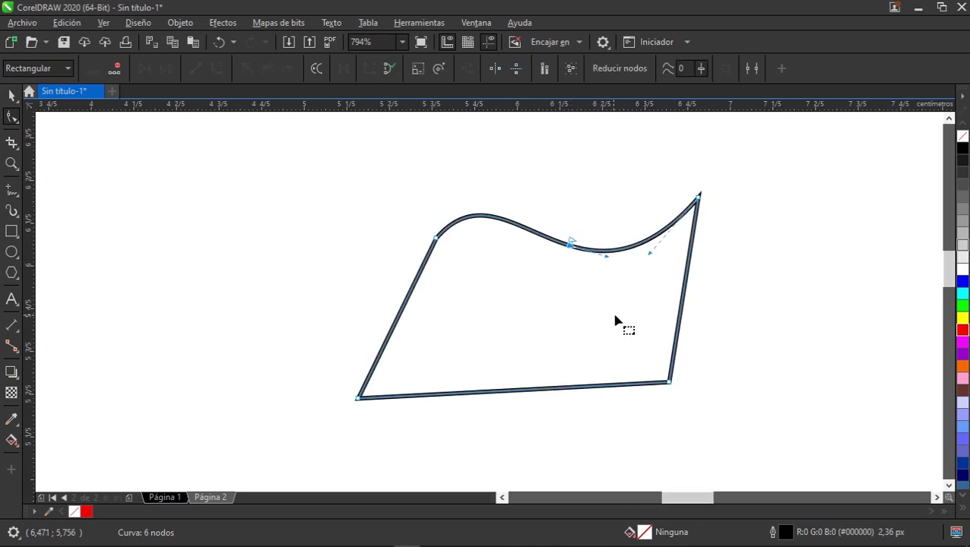
{"action": "left_click_drag", "start_coordinate": [571, 248], "coordinate": [572, 186]}
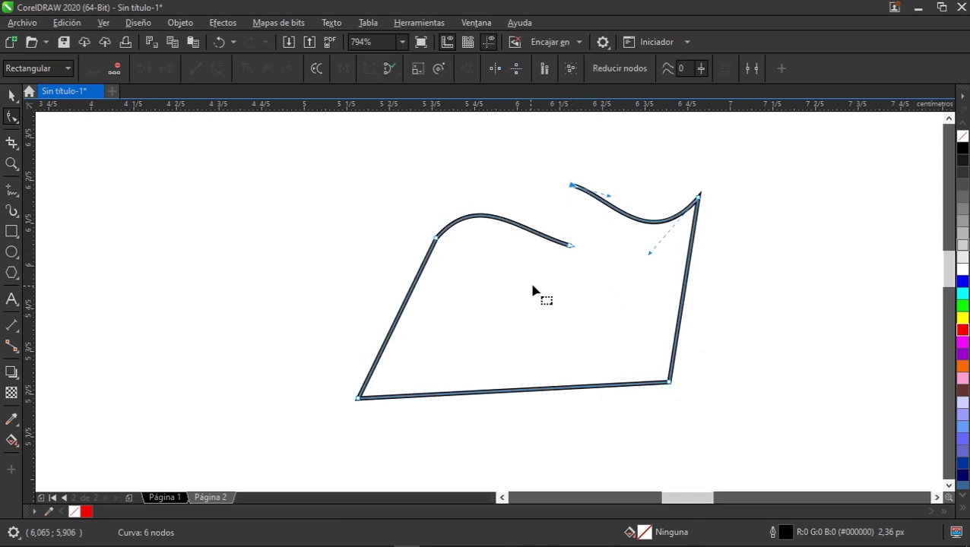
{"action": "key", "text": "ctrl+z"}
{"action": "key", "text": "ctrl+z"}
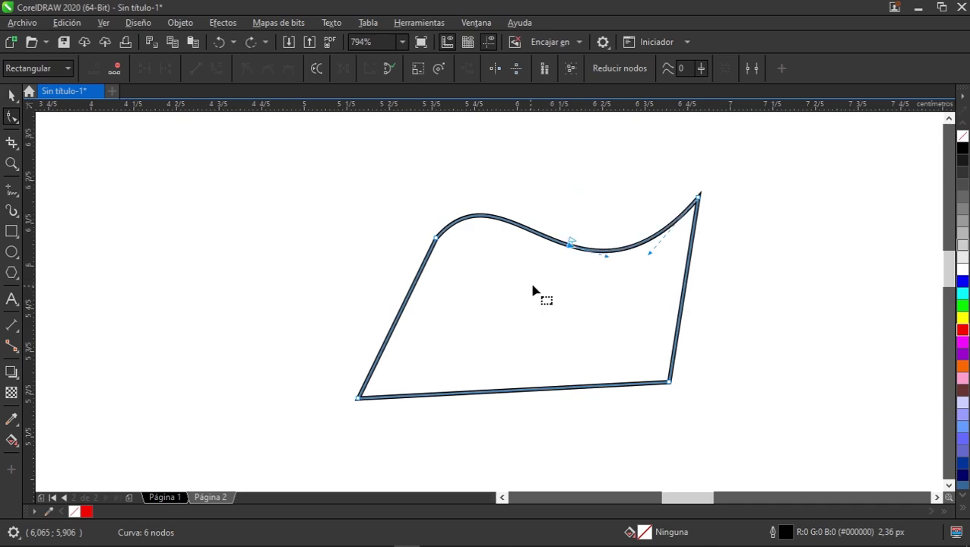
Swing the upper-right node's curve handle outward beyond the right edge and make that node smooth (Uniforme).
{"action": "right_click", "coordinate": [571, 248]}
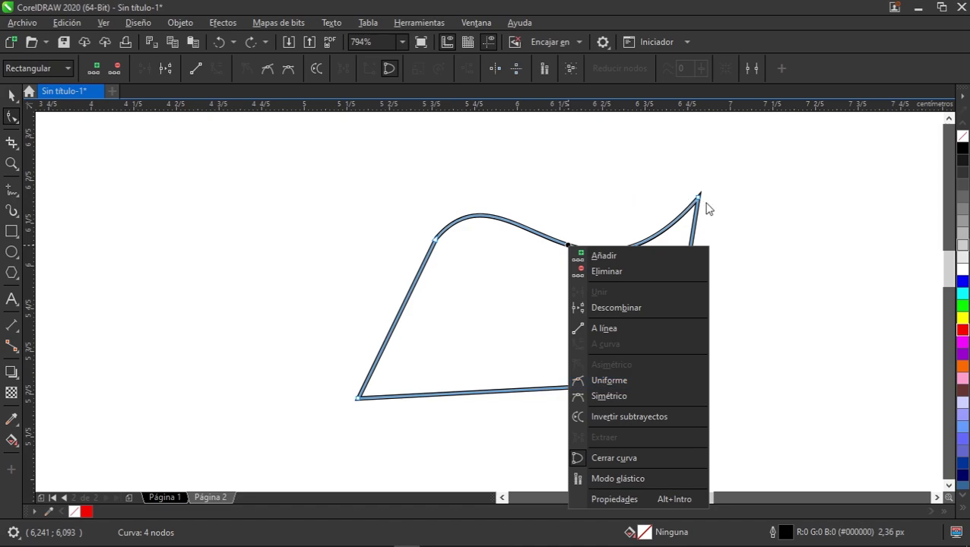
{"action": "left_click", "coordinate": [700, 200]}
{"action": "left_click", "coordinate": [699, 198]}
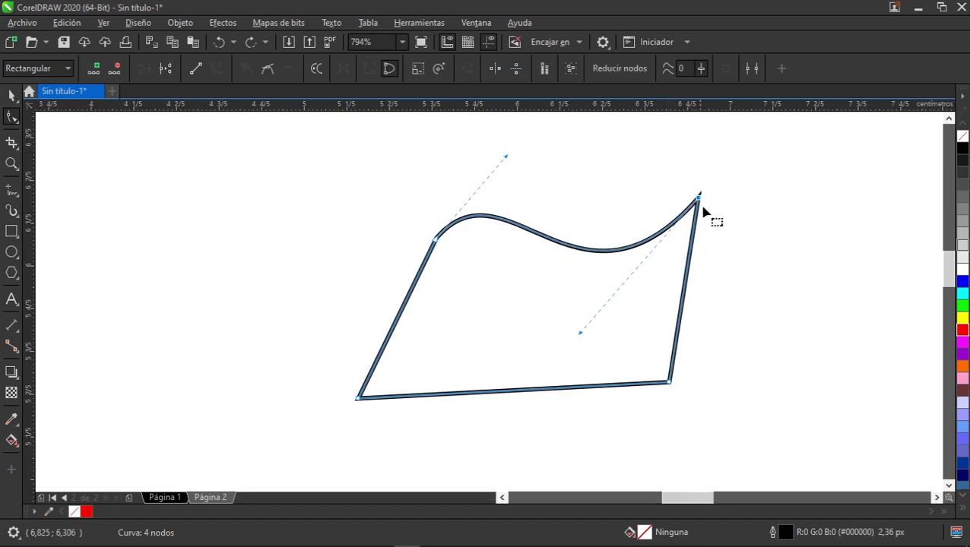
{"action": "left_click_drag", "start_coordinate": [581, 333], "coordinate": [734, 233]}
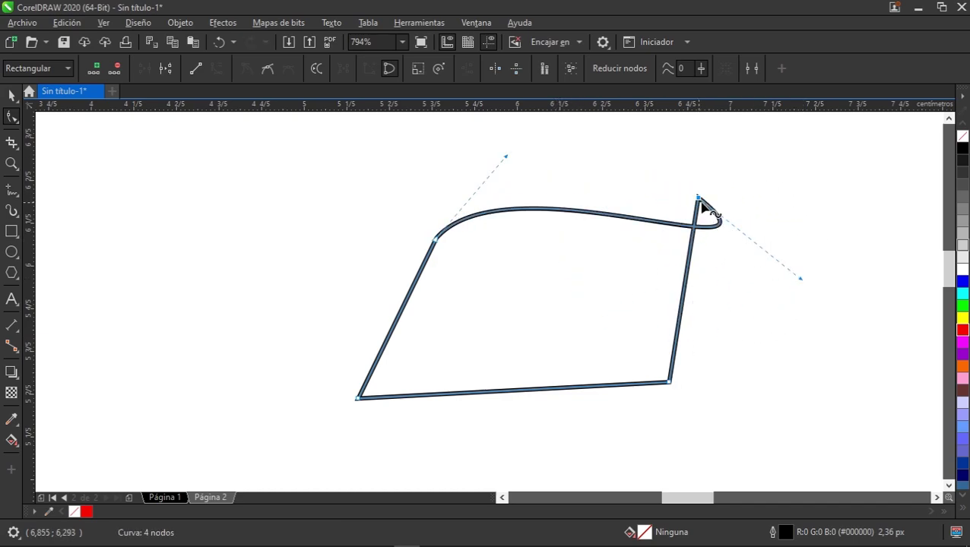
{"action": "right_click", "coordinate": [699, 200]}
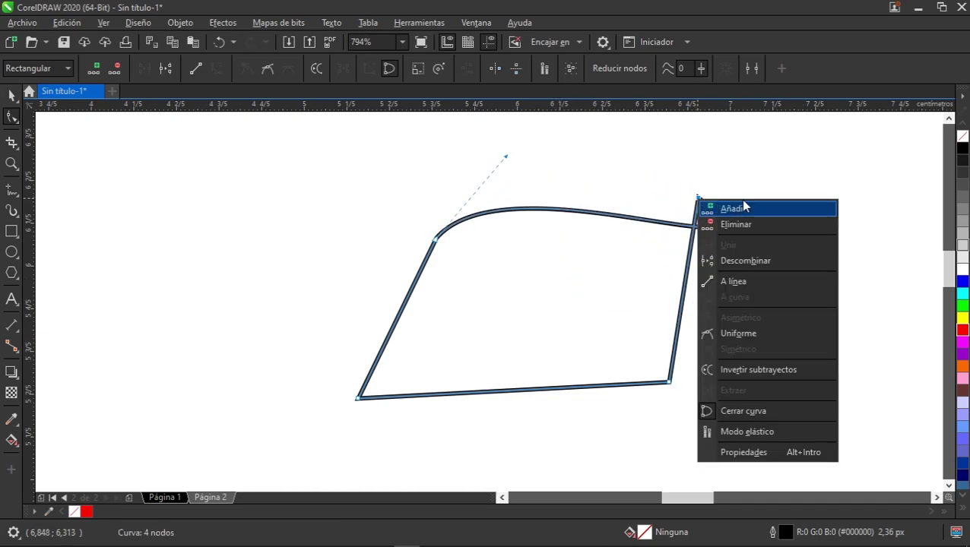
{"action": "left_click", "coordinate": [753, 335]}
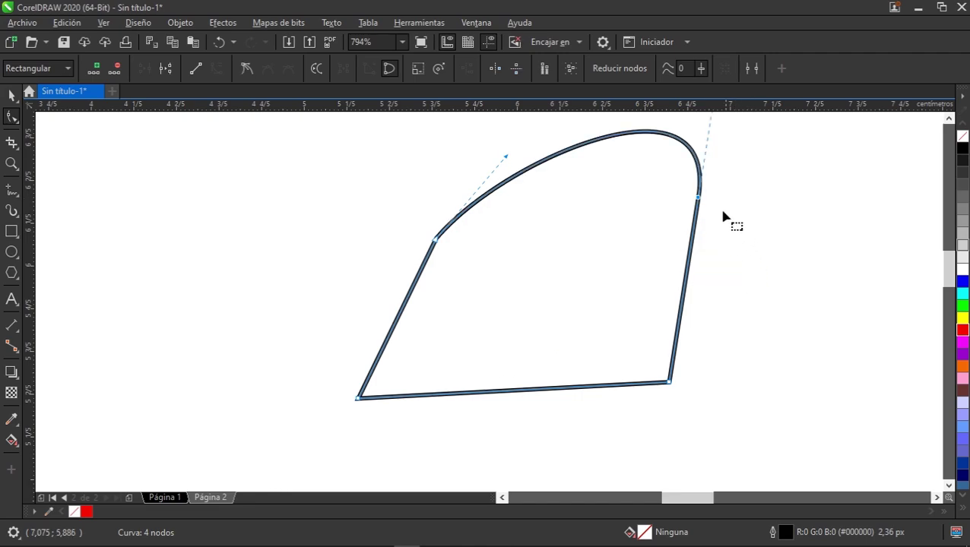
{"action": "mouse_move", "coordinate": [953, 270]}
{"action": "left_mouse_down"}
{"action": "mouse_move", "coordinate": [948, 233]}
{"action": "mouse_move", "coordinate": [953, 252]}
{"action": "left_mouse_up"}
{"action": "mouse_move", "coordinate": [720, 222]}
{"action": "left_mouse_down"}
{"action": "mouse_move", "coordinate": [713, 312]}
{"action": "mouse_move", "coordinate": [707, 294]}
{"action": "mouse_move", "coordinate": [730, 199]}
{"action": "mouse_move", "coordinate": [716, 247]}
{"action": "mouse_move", "coordinate": [725, 206]}
{"action": "mouse_move", "coordinate": [723, 226]}
{"action": "left_mouse_up"}
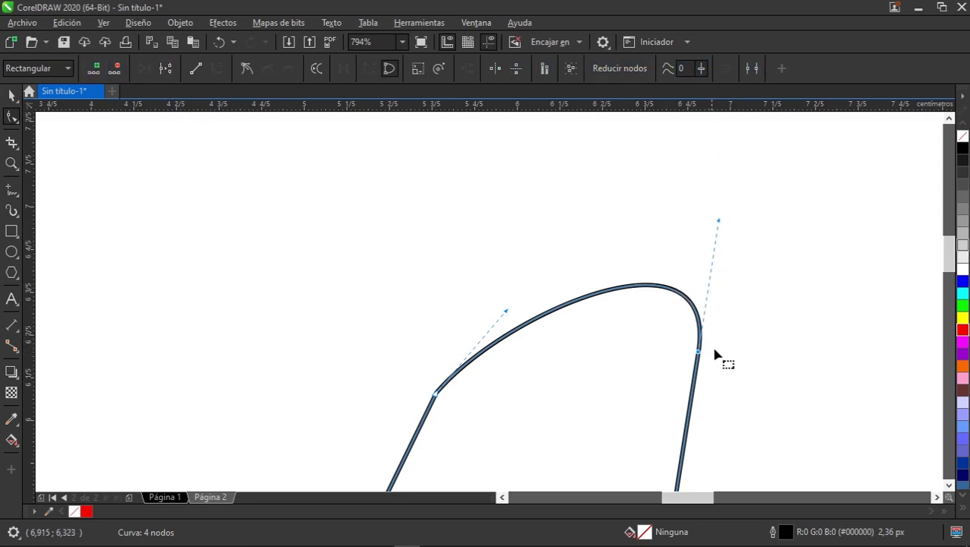
Convert the shape's bottom edge to a curve and bend it into a wave, arching upward on the left and dipping on the right.
{"action": "scroll", "coordinate": [950, 260], "scroll_direction": "down", "scroll_amount": 3}
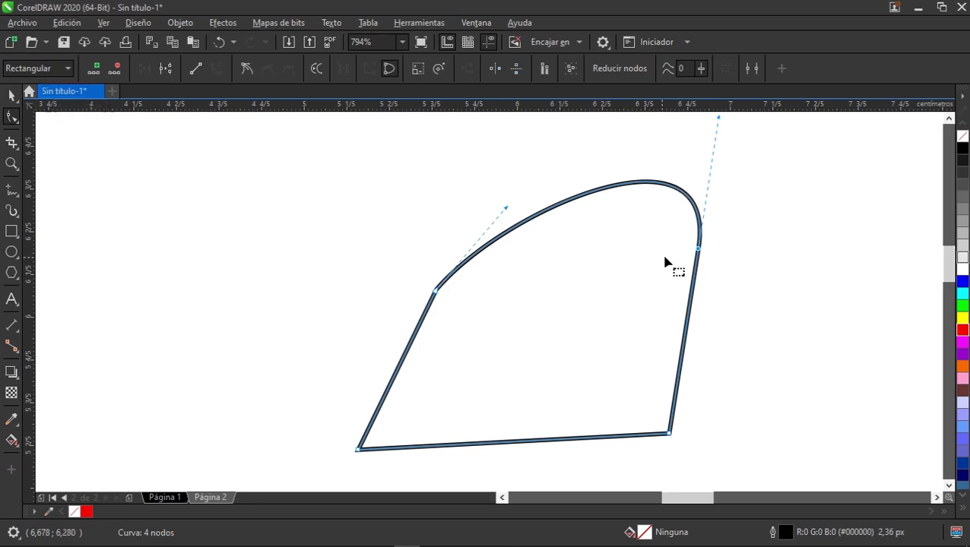
{"action": "right_click", "coordinate": [638, 439]}
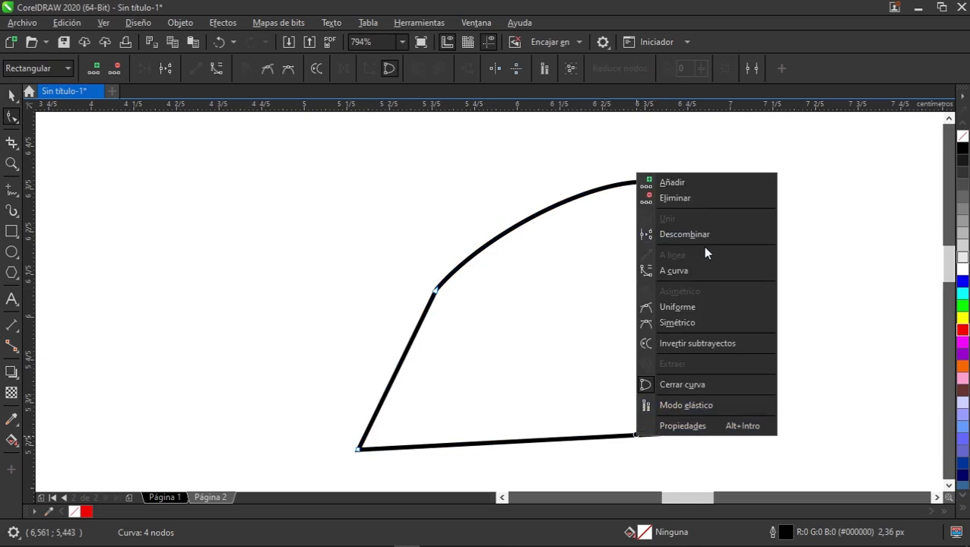
{"action": "left_click", "coordinate": [687, 275]}
{"action": "left_click_drag", "start_coordinate": [463, 453], "coordinate": [614, 476]}
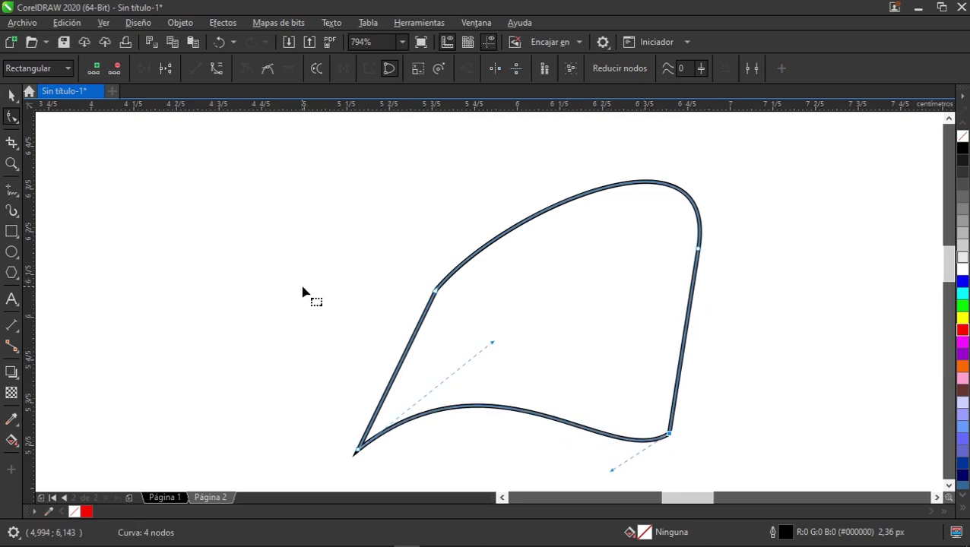
Show the shape-editing tools grouped with the Shape tool.
{"action": "left_click", "coordinate": [13, 118]}
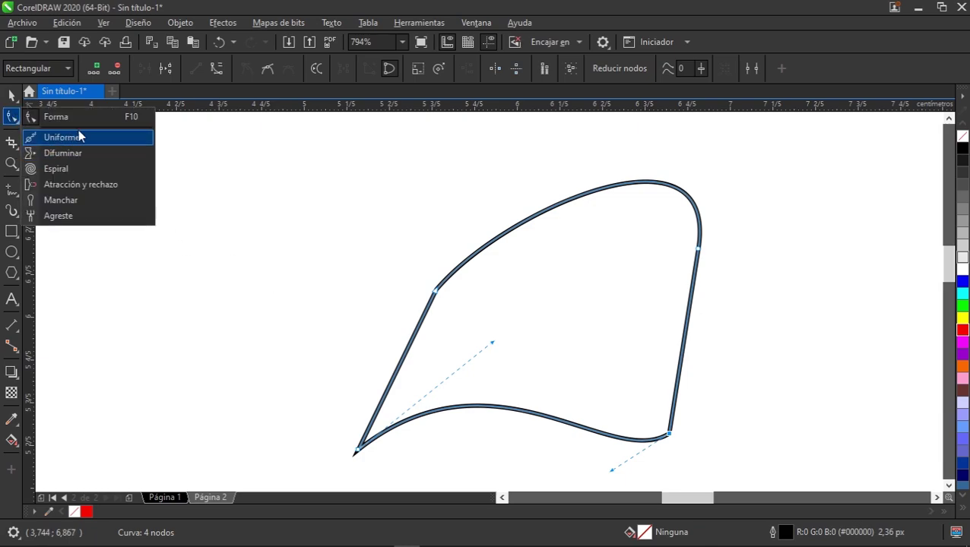